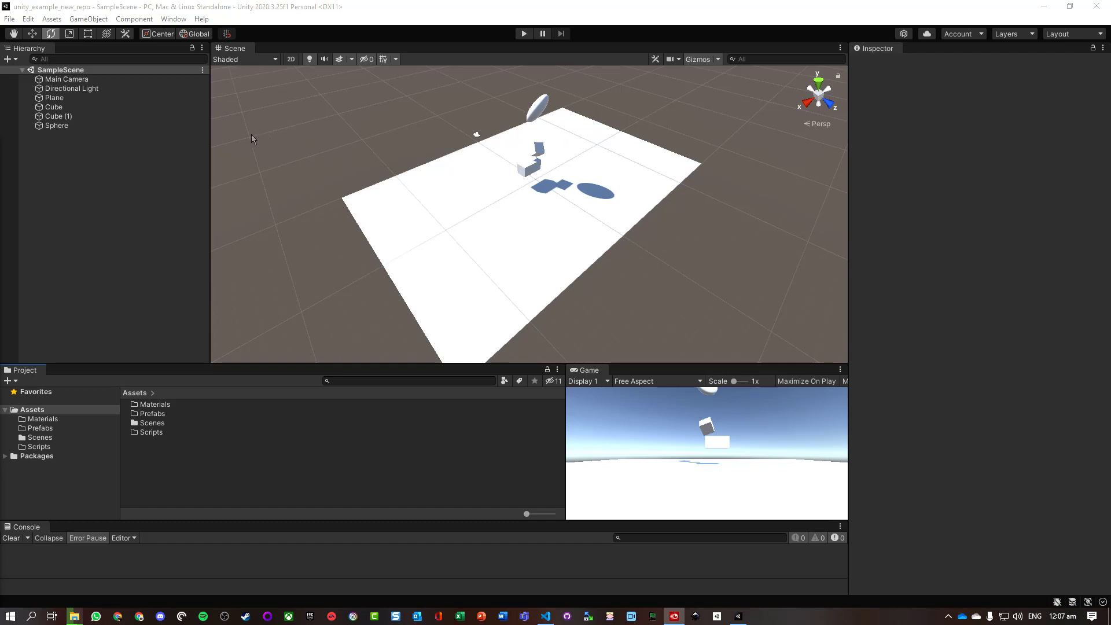
{"action": "left_click", "coordinate": [60, 107]}
{"action": "left_click", "coordinate": [59, 132]}
{"action": "left_click", "coordinate": [49, 106]}
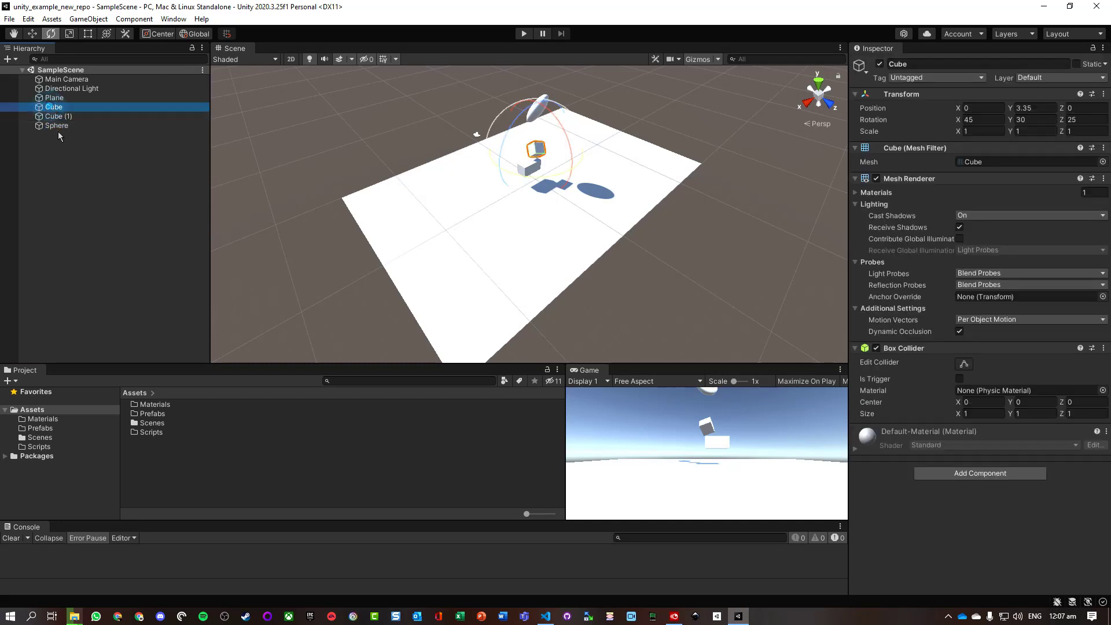
{"action": "left_click", "coordinate": [58, 130], "text": "shift"}
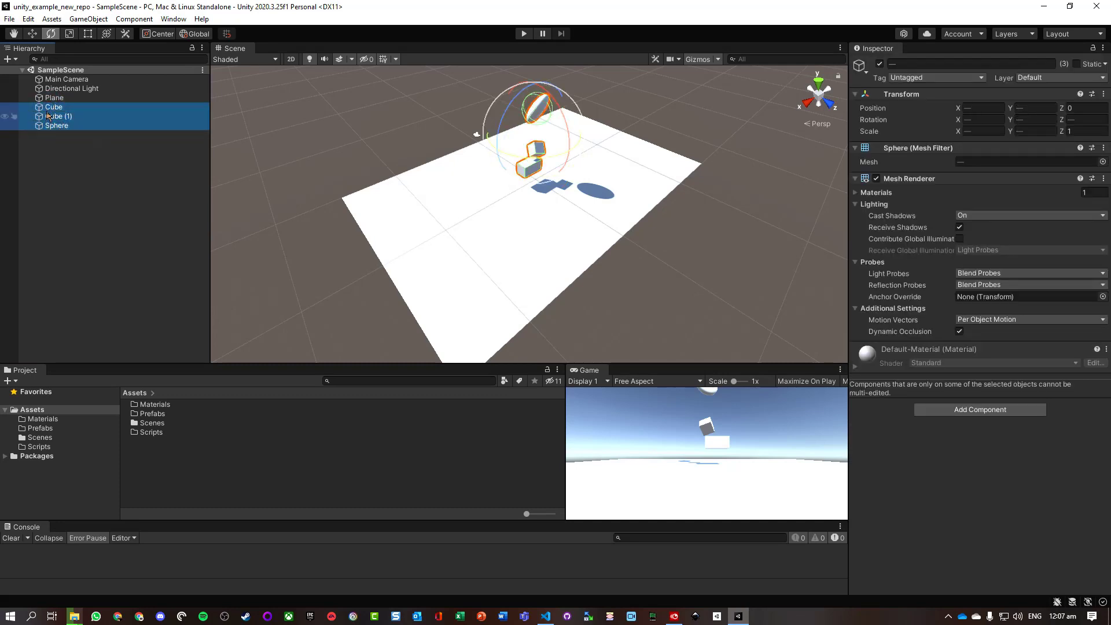
{"action": "left_click_drag", "start_coordinate": [48, 111], "coordinate": [186, 457]}
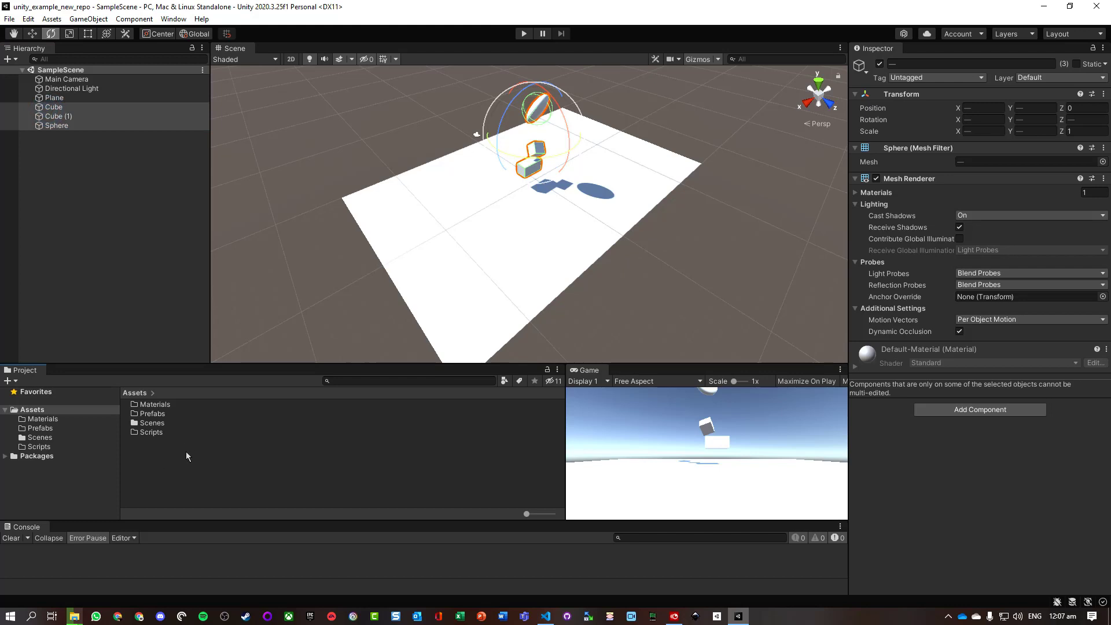
{"action": "left_click", "coordinate": [89, 262]}
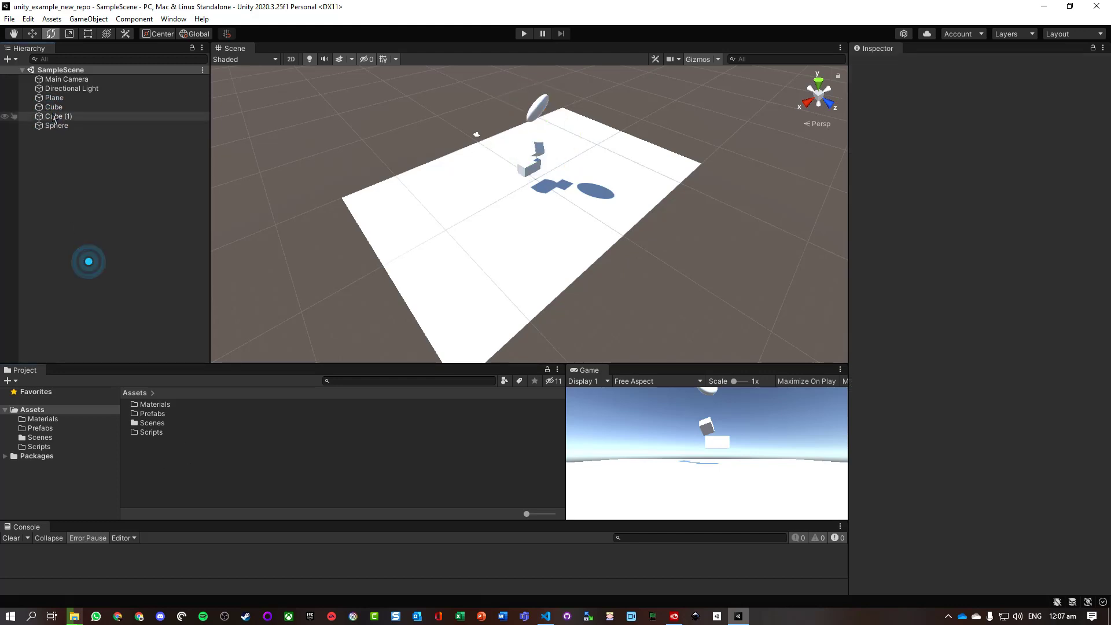
{"action": "left_click", "coordinate": [533, 176]}
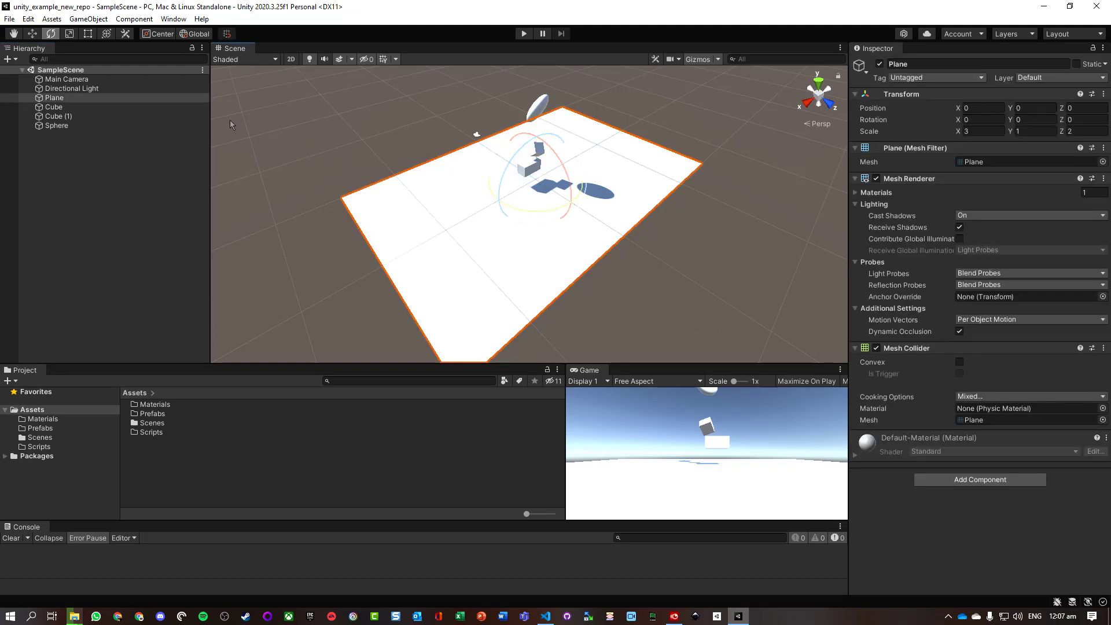
{"action": "left_click", "coordinate": [120, 164]}
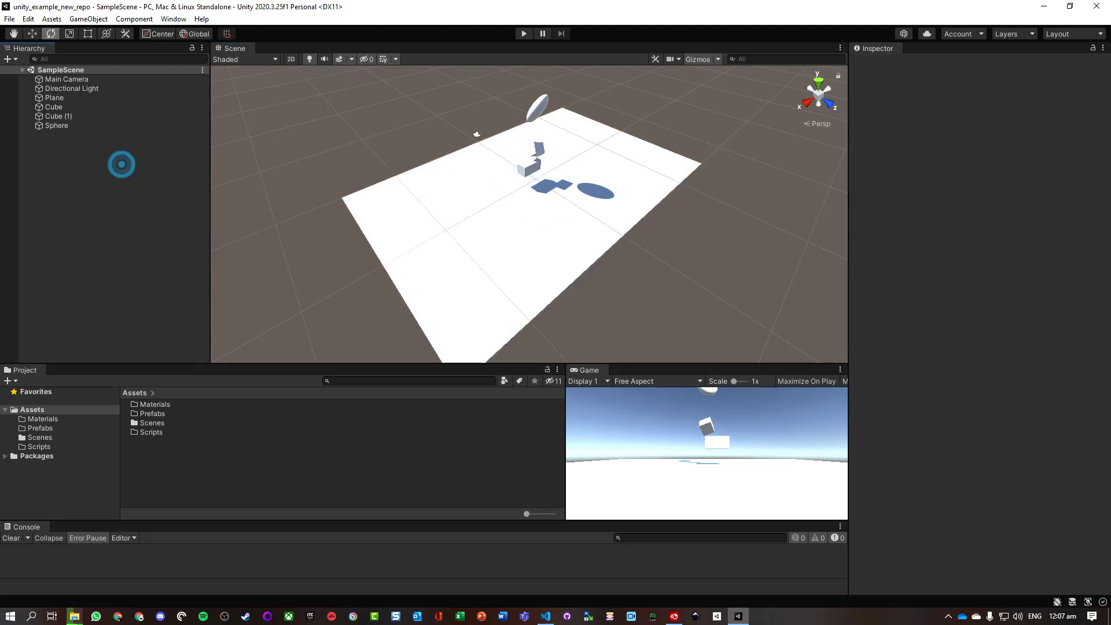
Create an empty GameObject named Stacked Boxes and make Cube and Cube (1) its children.
{"action": "left_click", "coordinate": [93, 19]}
{"action": "left_click", "coordinate": [100, 31]}
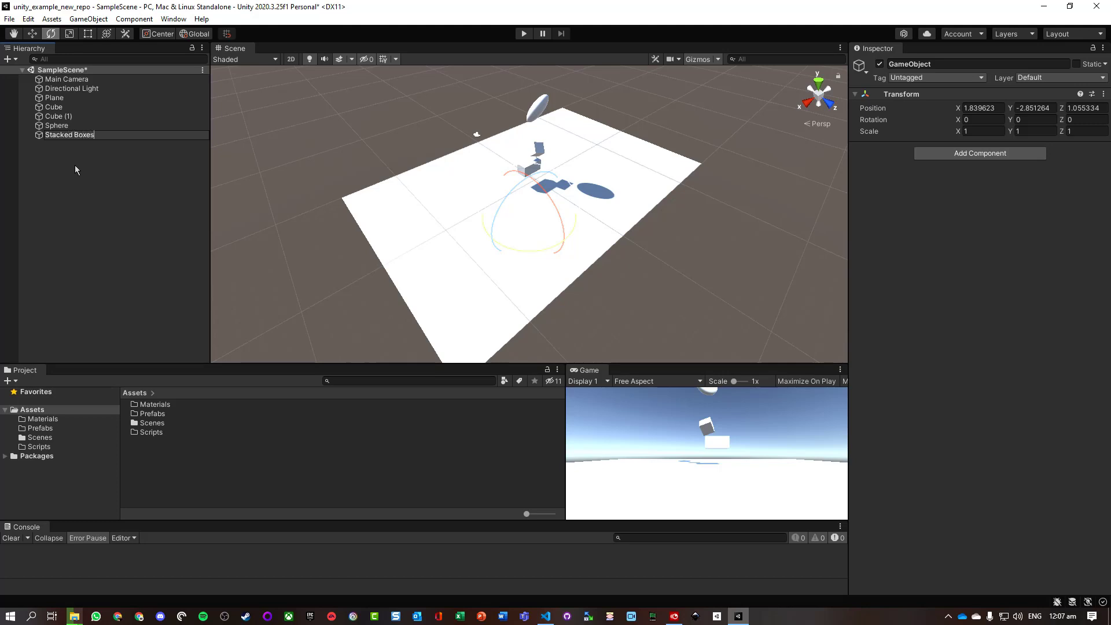
{"action": "key", "text": "Return"}
{"action": "left_click", "coordinate": [53, 107]}
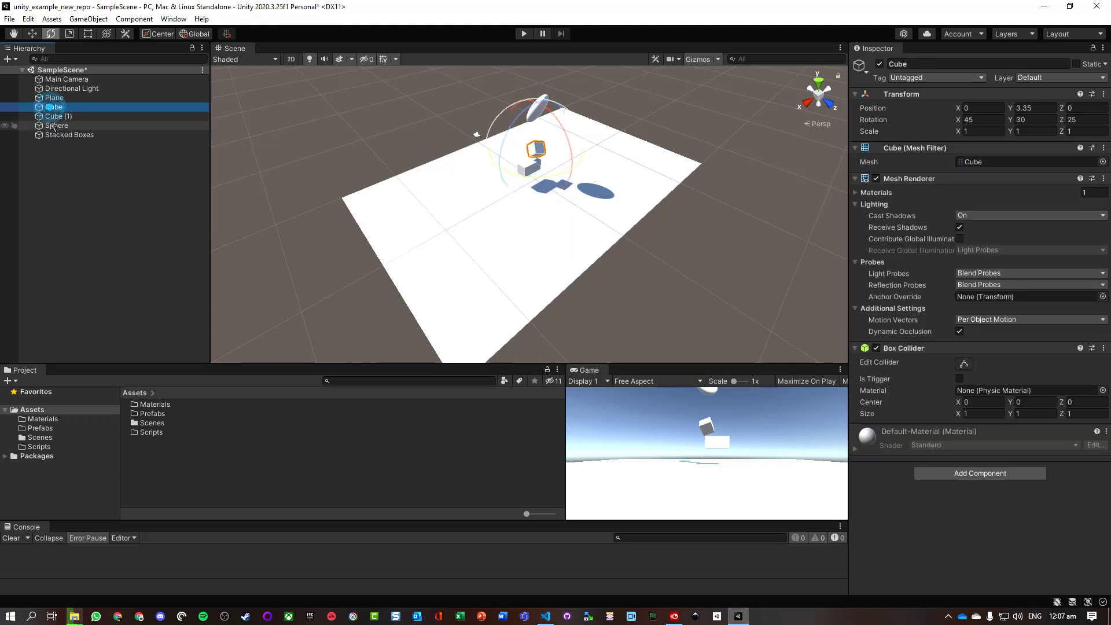
{"action": "left_click", "coordinate": [52, 117], "text": "ctrl"}
{"action": "left_click_drag", "start_coordinate": [53, 108], "coordinate": [220, 505]}
Save the Stacked Boxes object as a prefab in the Prefabs folder.
{"action": "left_click", "coordinate": [68, 117]}
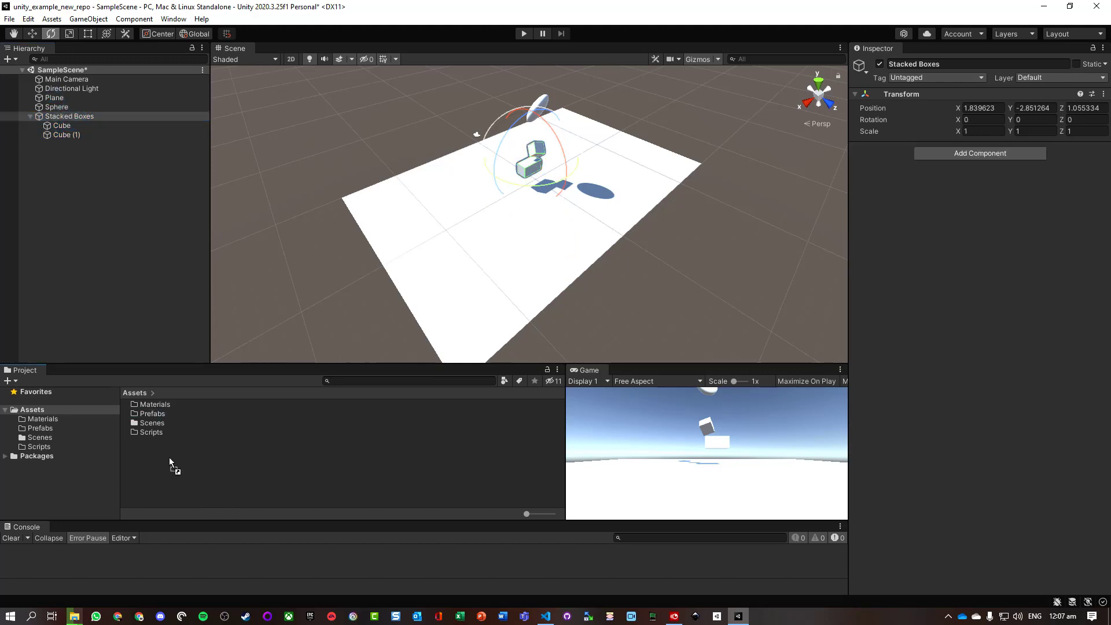
{"action": "left_click_drag", "start_coordinate": [170, 458], "coordinate": [152, 412]}
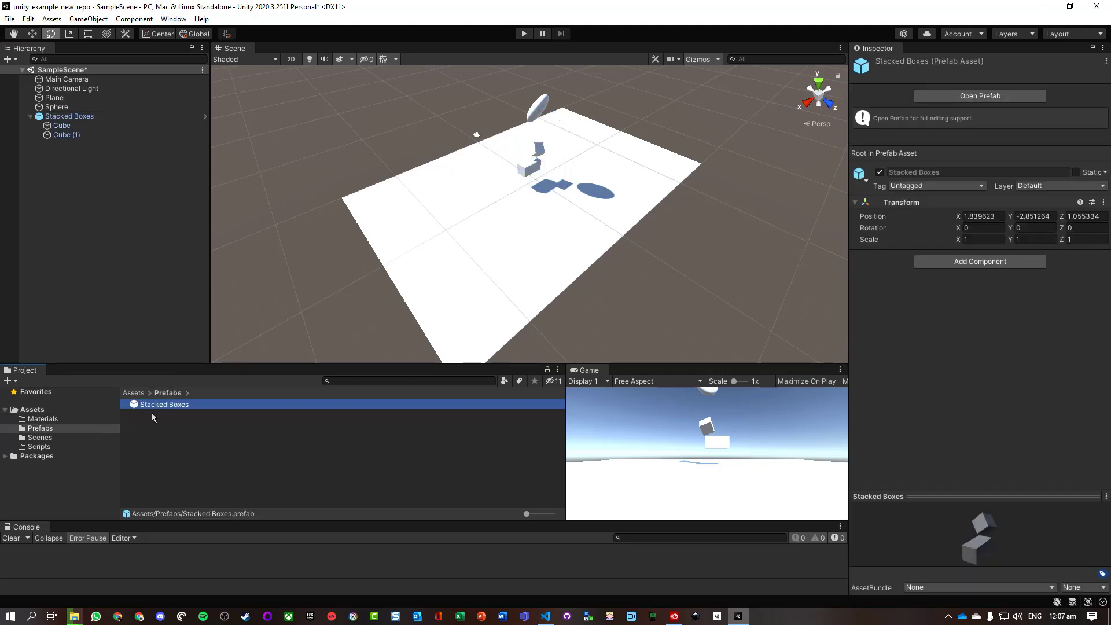
{"action": "left_click", "coordinate": [179, 452]}
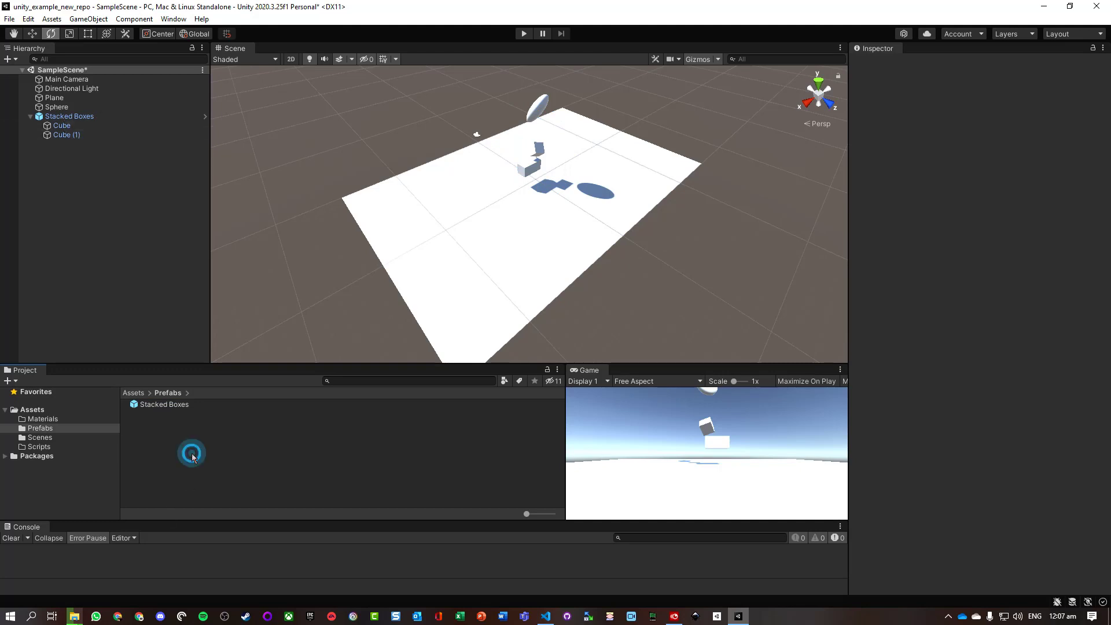
Place two instances of the Stacked Boxes prefab in the scene, one on the plane and one near its far edge.
{"action": "left_click", "coordinate": [153, 405]}
{"action": "left_click_drag", "start_coordinate": [151, 405], "coordinate": [503, 225]}
{"action": "left_click_drag", "start_coordinate": [152, 407], "coordinate": [399, 139]}
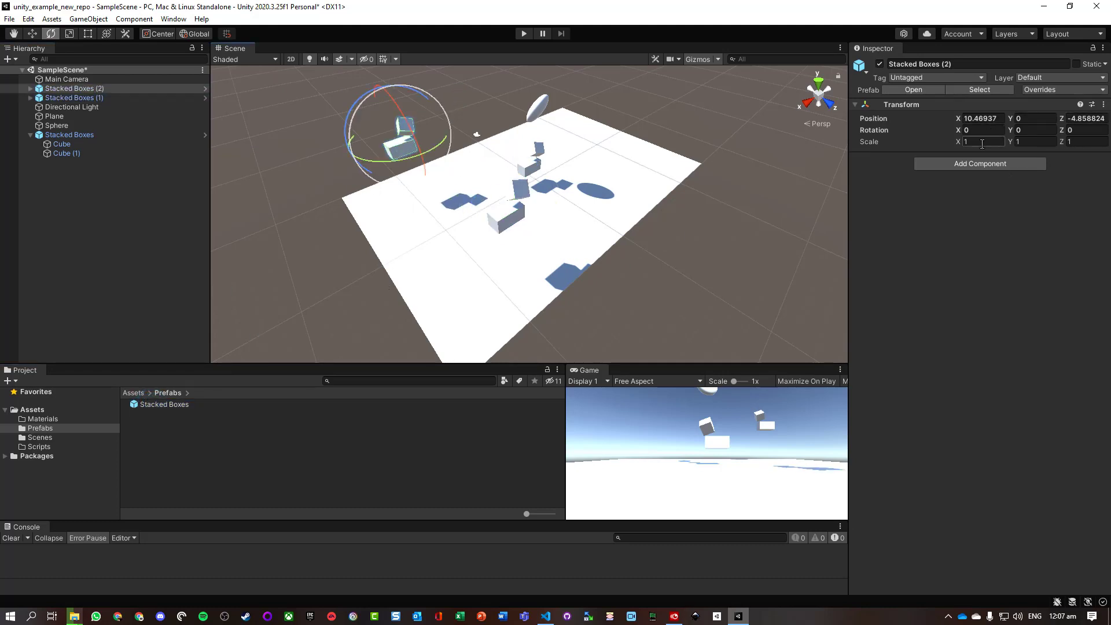
Set the X scale of the Stacked Boxes (2) instance to 20.
{"action": "left_click", "coordinate": [982, 143]}
{"action": "type", "text": "20"}
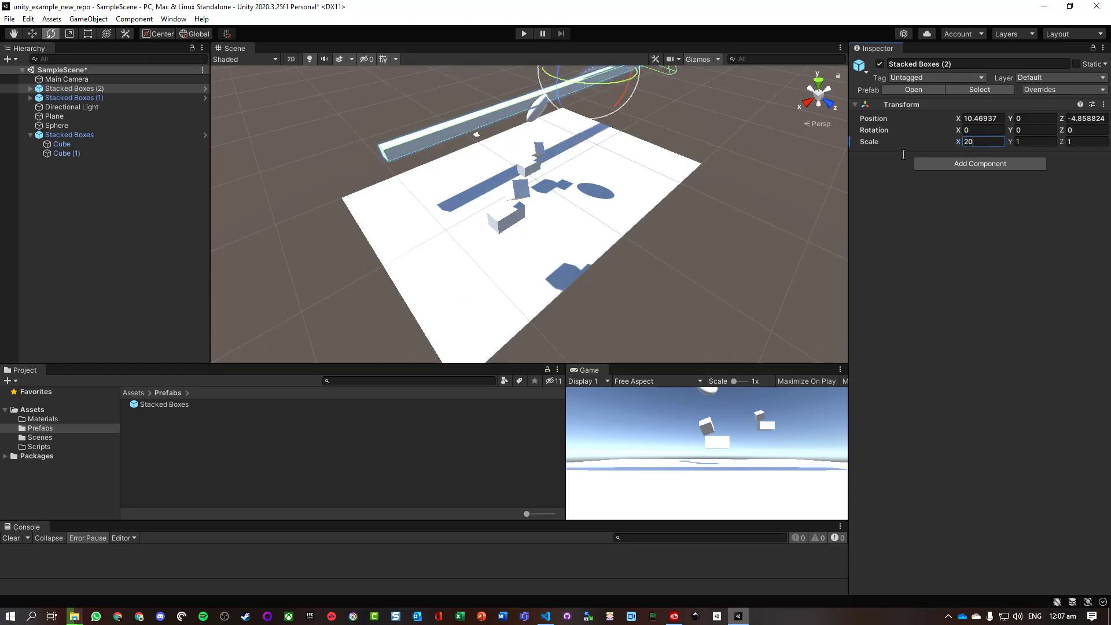
{"action": "scroll", "coordinate": [547, 154], "scroll_direction": "down", "scroll_amount": 10}
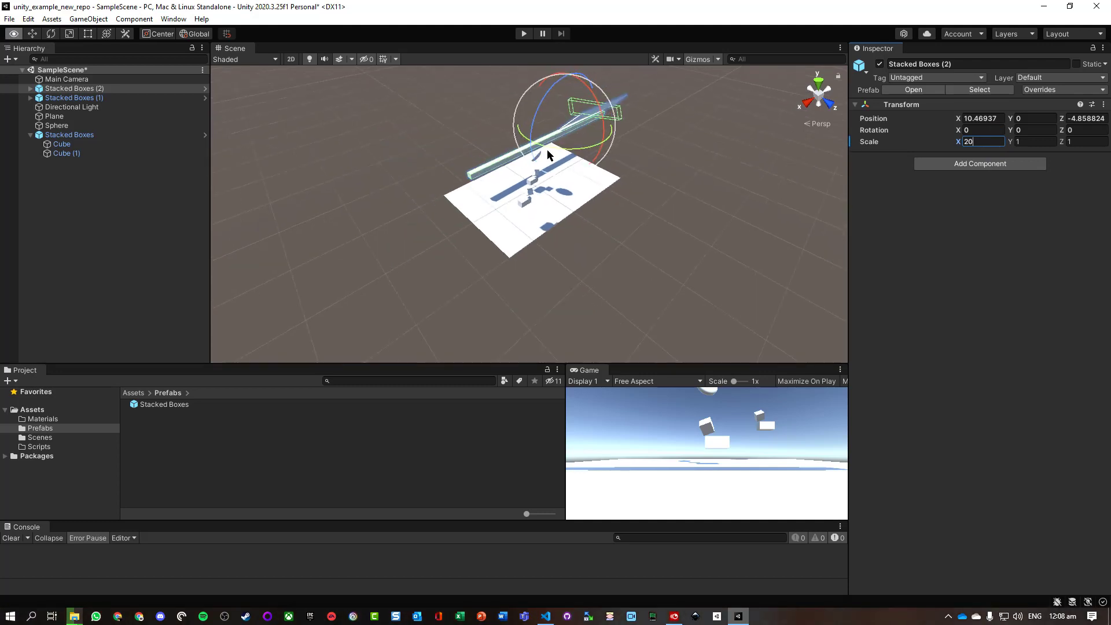
{"action": "scroll", "coordinate": [547, 154], "scroll_direction": "down", "scroll_amount": 10}
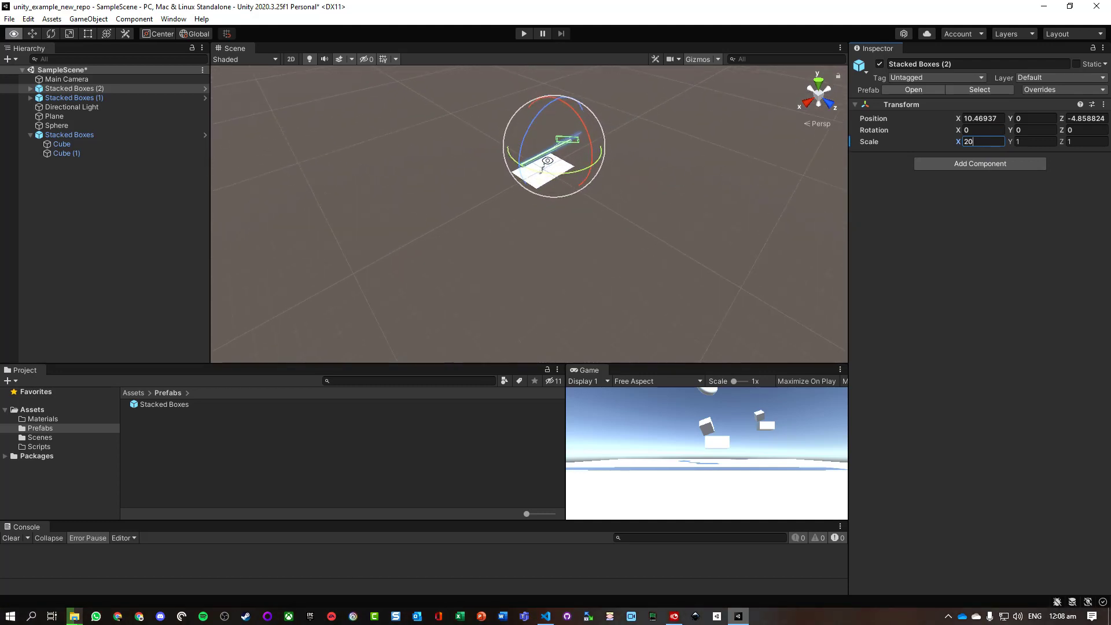
{"action": "scroll", "coordinate": [547, 160], "scroll_direction": "up", "scroll_amount": 10}
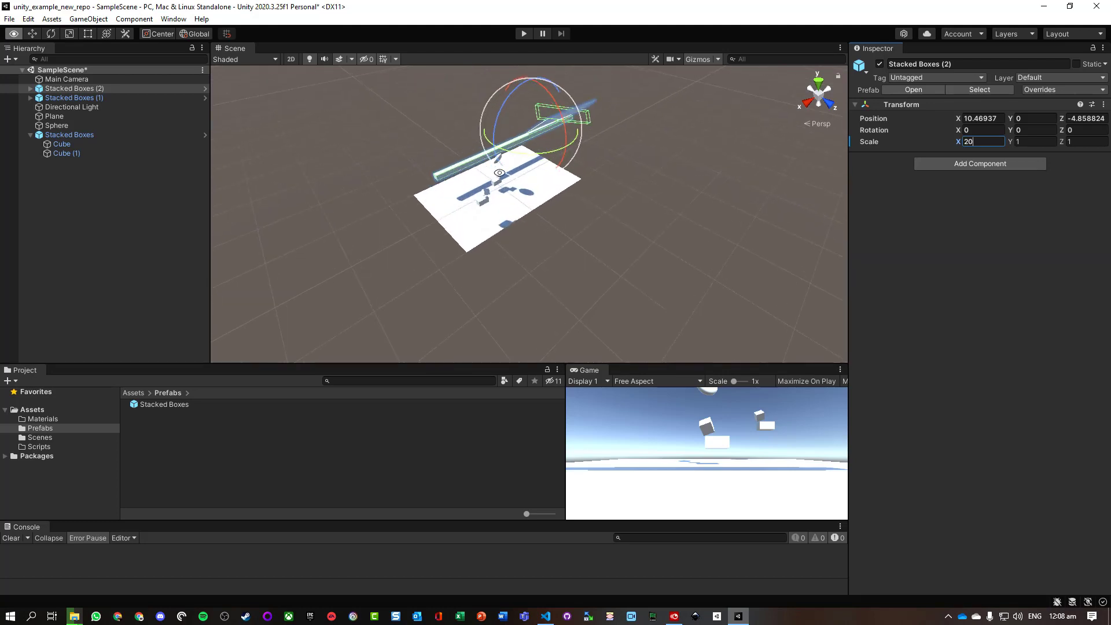
{"action": "scroll", "coordinate": [499, 173], "scroll_direction": "up", "scroll_amount": 1, "text": "alt"}
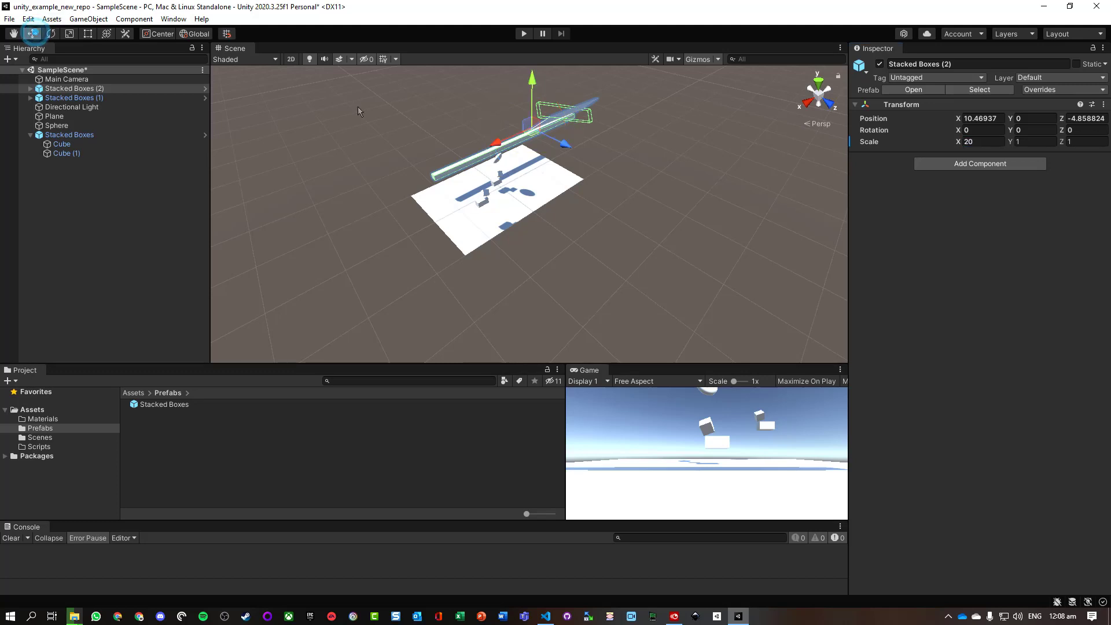
Lower the stretched Stacked Boxes (2) instance with the Move tool to a Y position of about -2.9.
{"action": "left_click", "coordinate": [32, 33]}
{"action": "left_click_drag", "start_coordinate": [533, 82], "coordinate": [535, 97]}
{"action": "scroll", "coordinate": [702, 305], "scroll_direction": "down", "scroll_amount": 1}
{"action": "scroll", "coordinate": [701, 310], "scroll_direction": "down", "scroll_amount": 1}
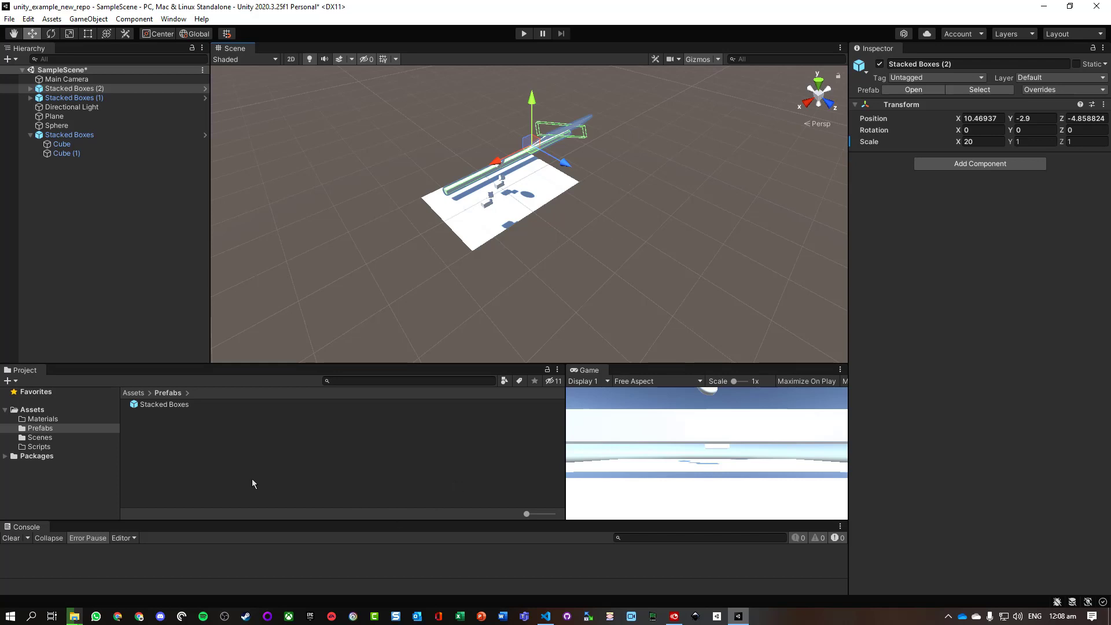
{"action": "left_click", "coordinate": [182, 443]}
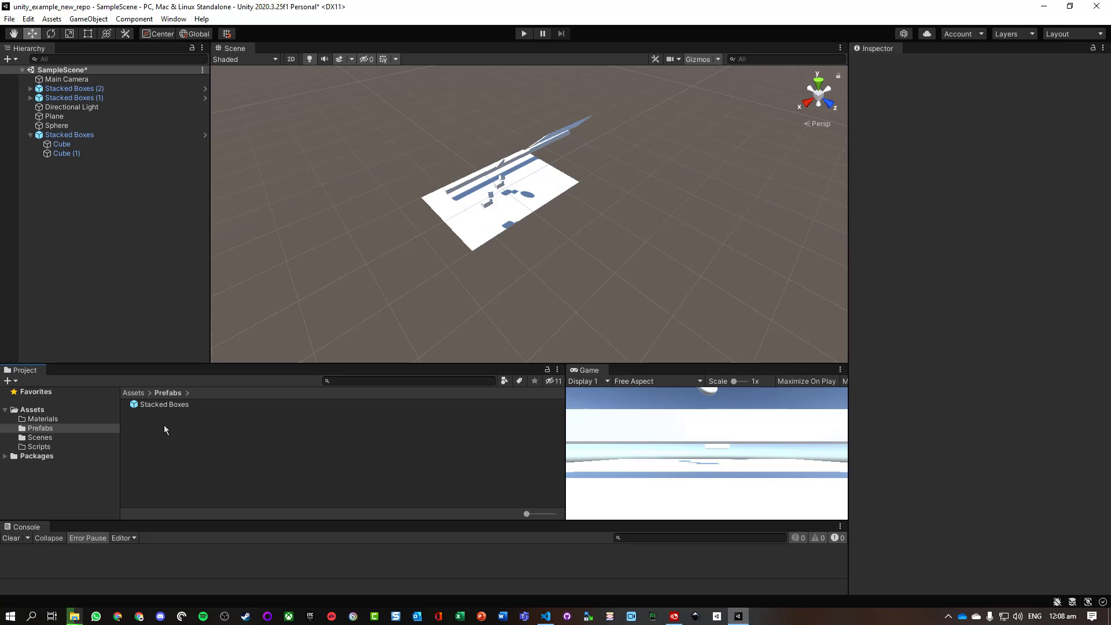
Create a new prefab named Player in the Prefabs folder and open it for editing.
{"action": "right_click", "coordinate": [164, 426]}
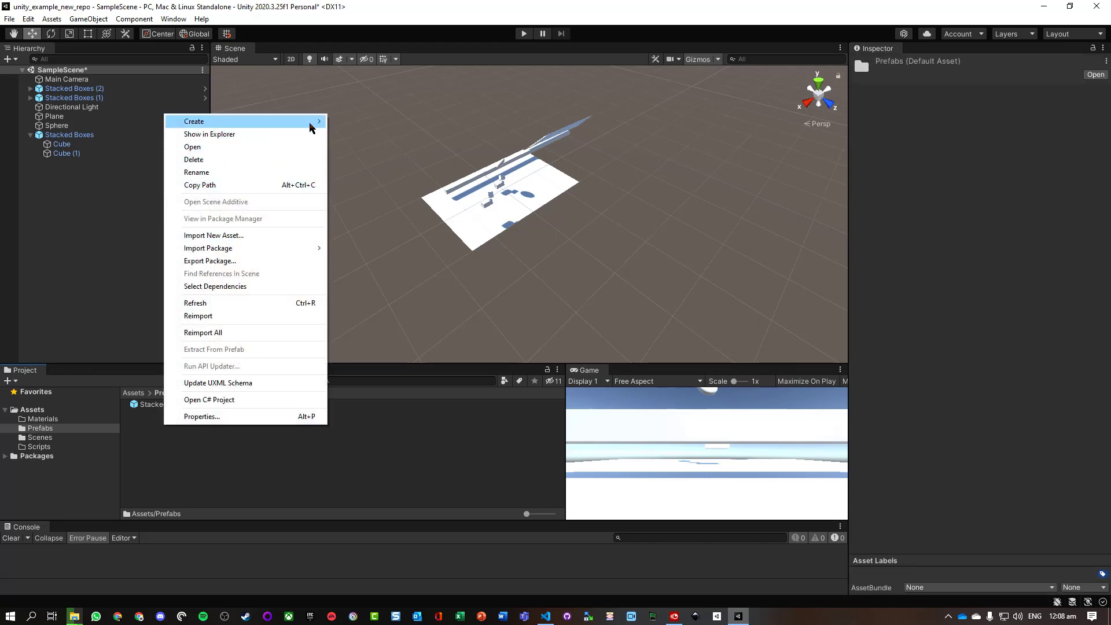
{"action": "mouse_move", "coordinate": [311, 123]}
{"action": "left_click", "coordinate": [384, 284]}
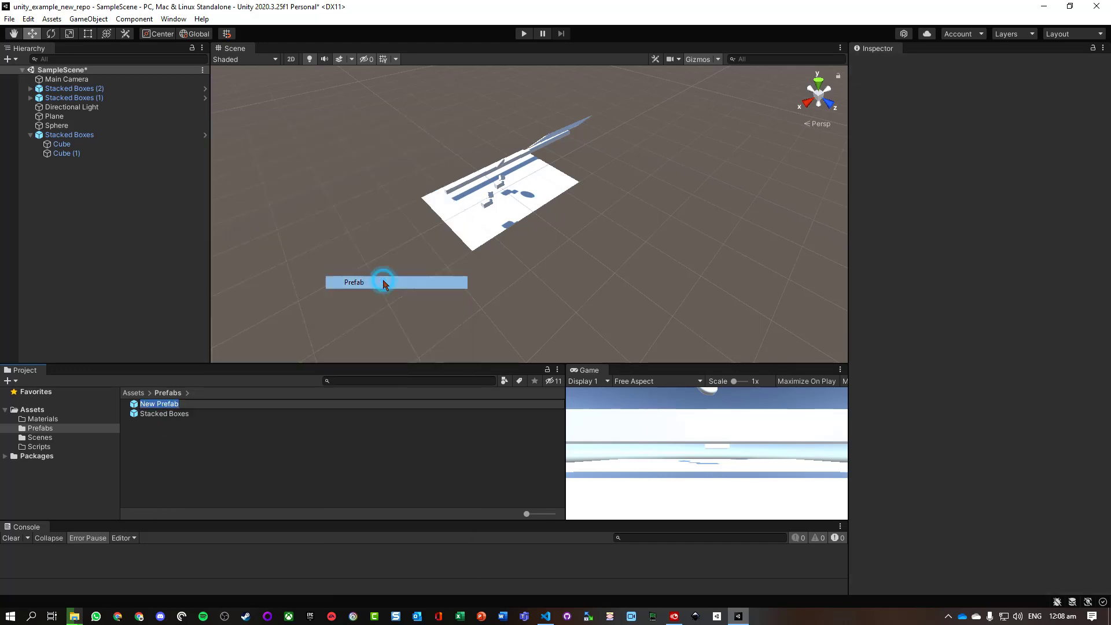
{"action": "type", "text": "Player"}
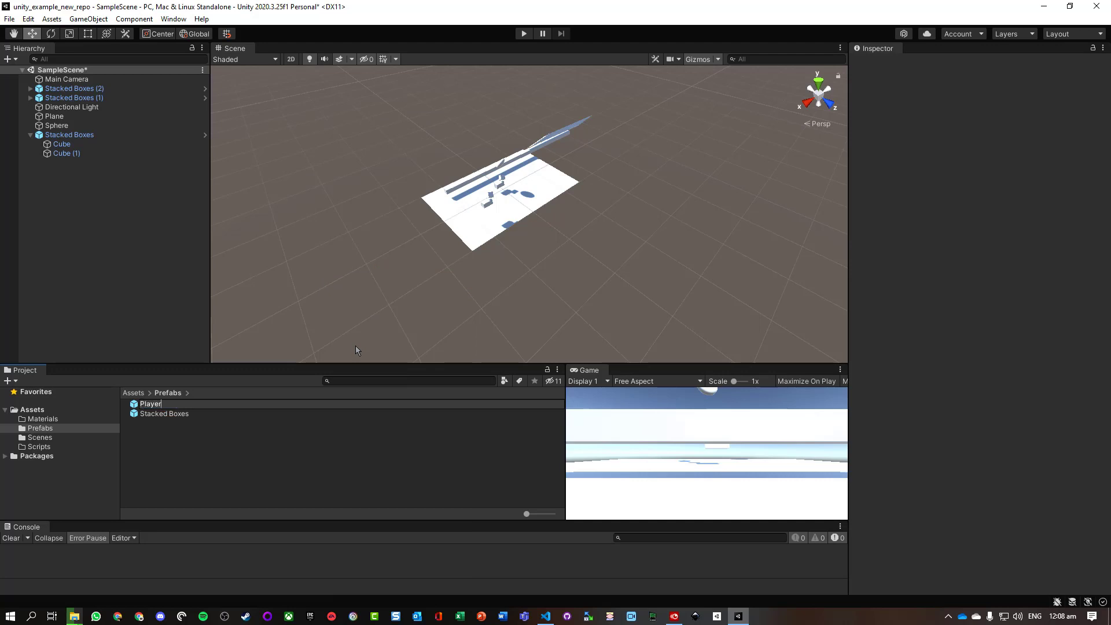
{"action": "key", "text": "Return"}
{"action": "double_click", "coordinate": [147, 406]}
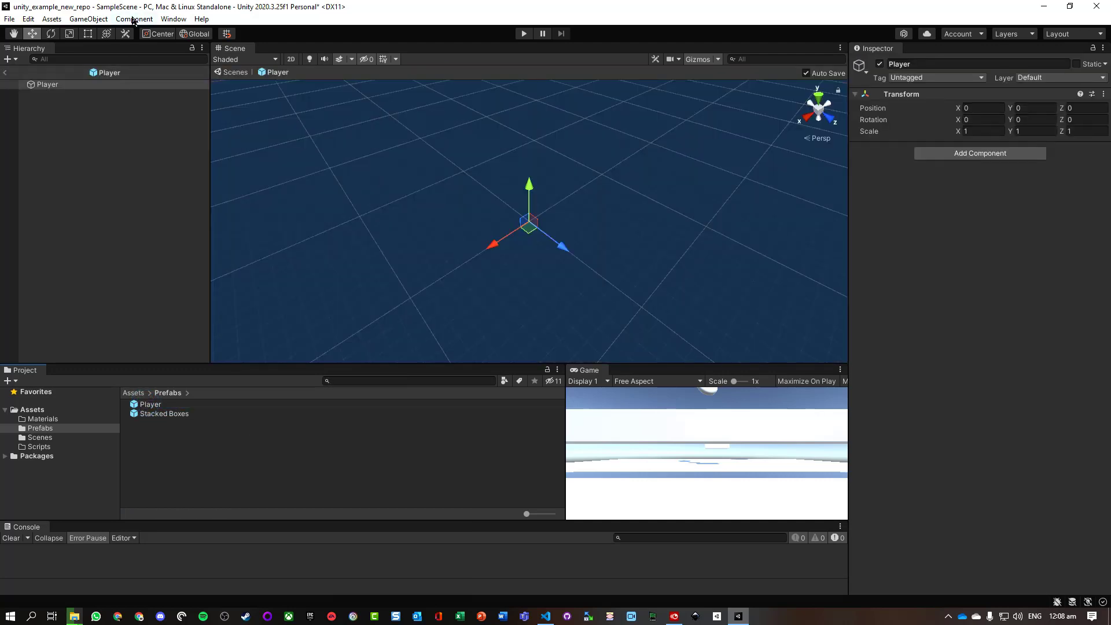
Add a cylinder and a sphere as 3D objects inside the Player prefab.
{"action": "left_click", "coordinate": [86, 20]}
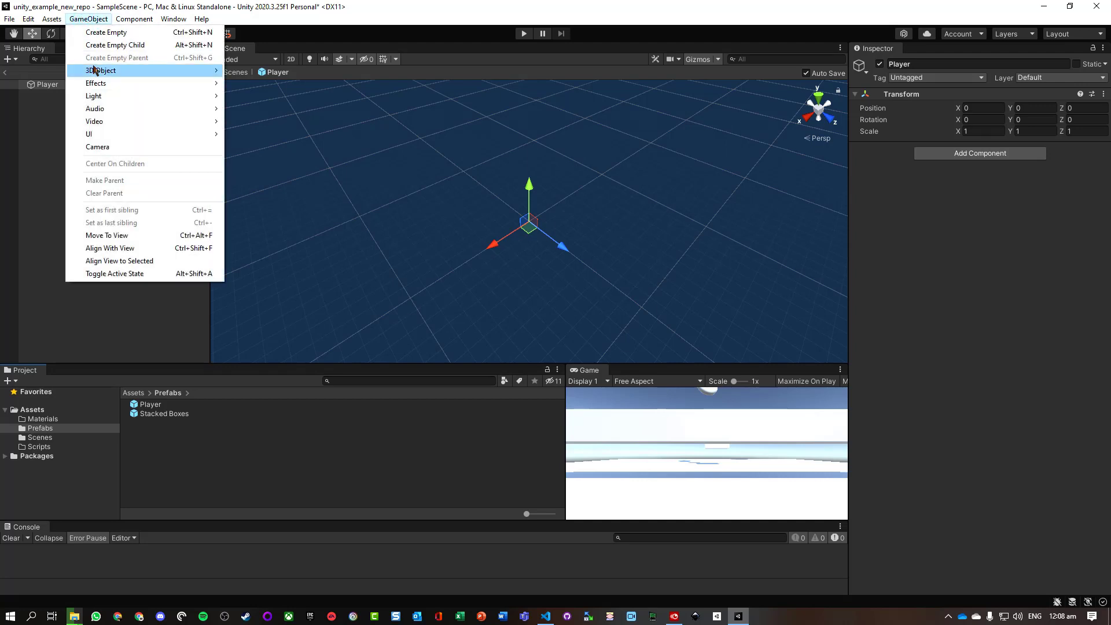
{"action": "mouse_move", "coordinate": [93, 71]}
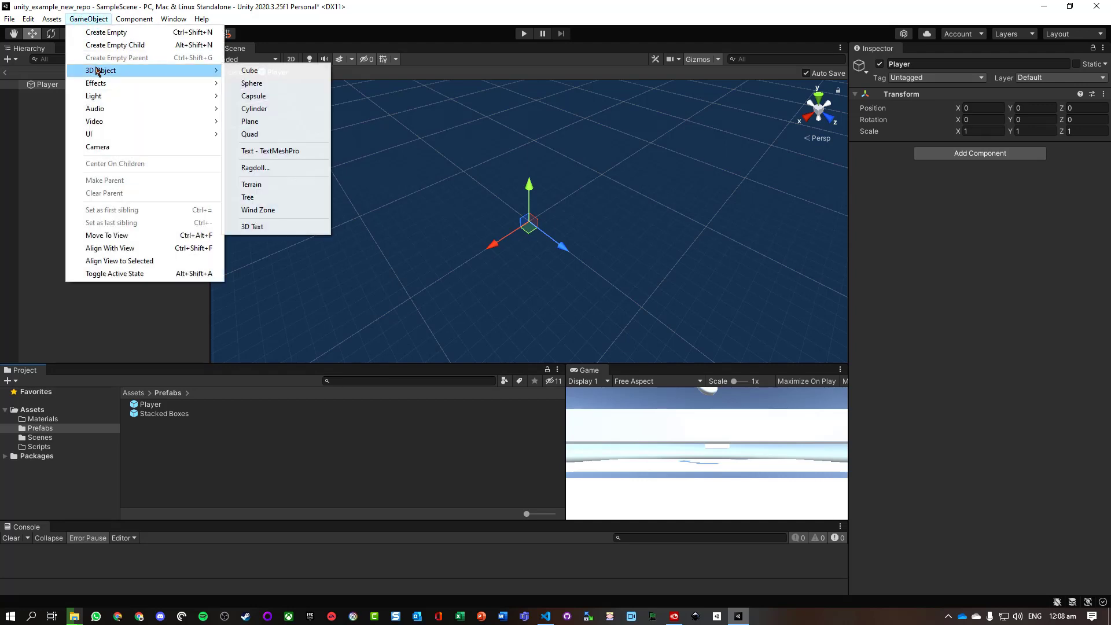
{"action": "left_click", "coordinate": [268, 110]}
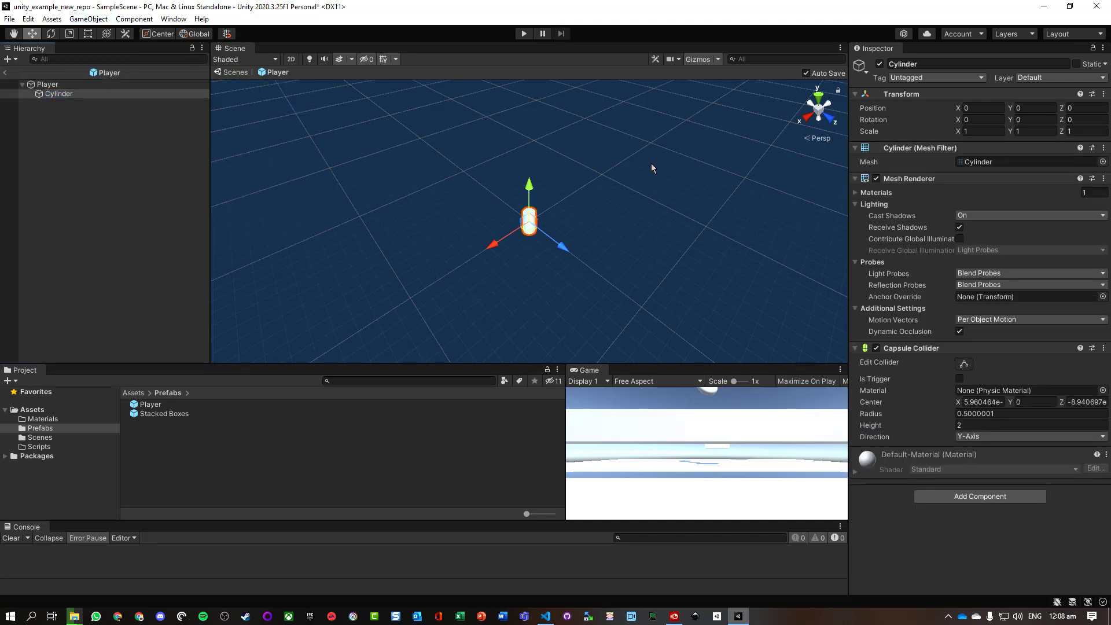
{"action": "left_click", "coordinate": [88, 18]}
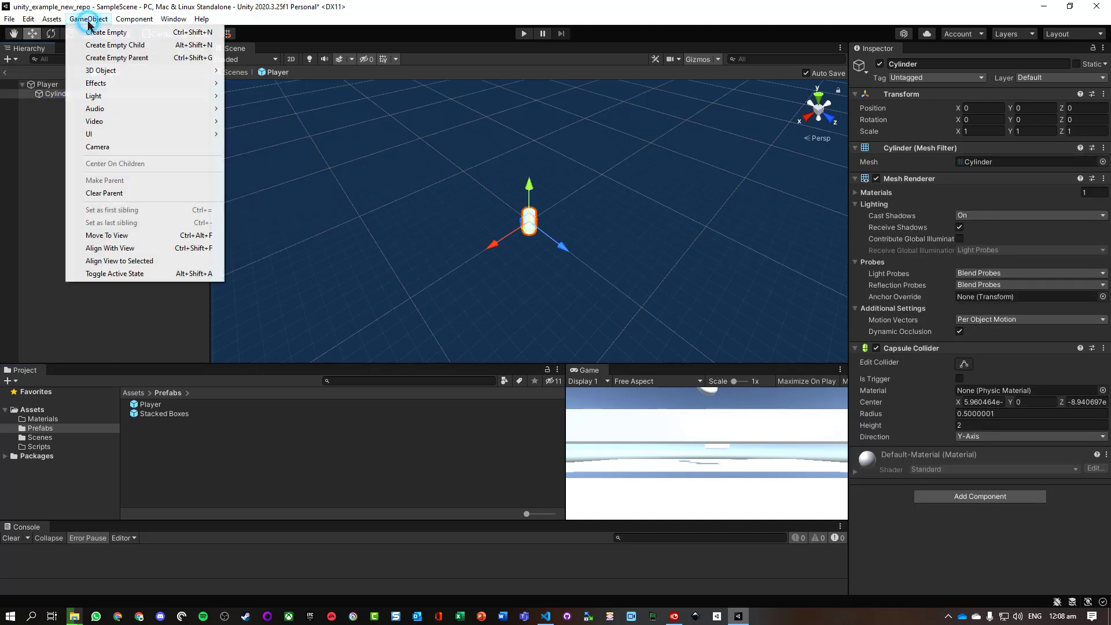
{"action": "mouse_move", "coordinate": [117, 70]}
{"action": "left_click", "coordinate": [268, 85]}
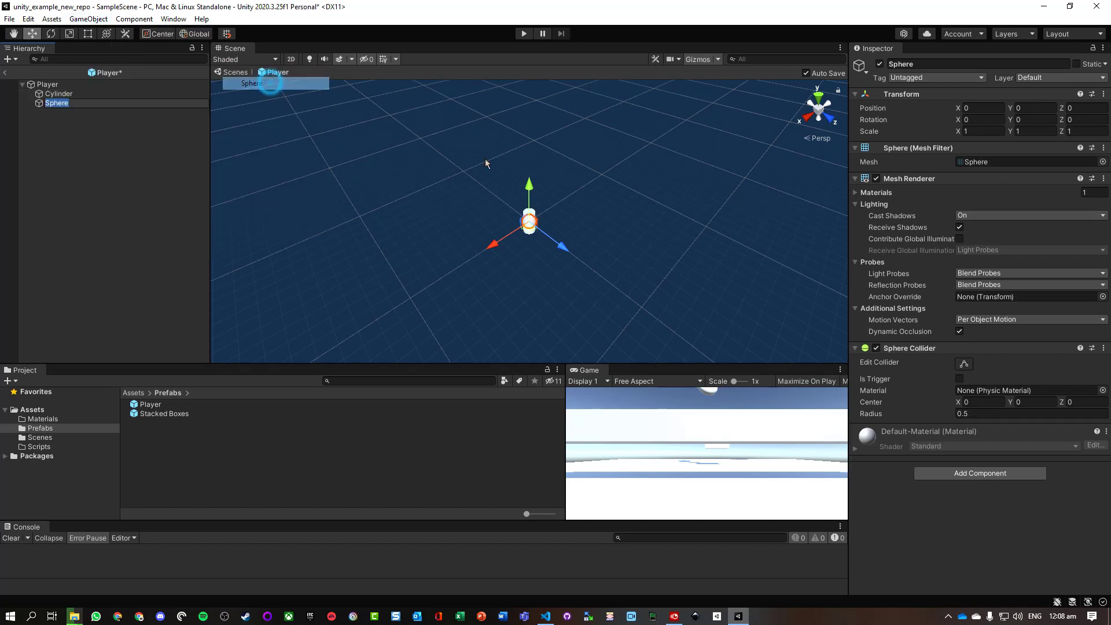
Raise the sphere above the cylinder and set its Y position to 2.5.
{"action": "left_click_drag", "start_coordinate": [531, 189], "coordinate": [531, 160]}
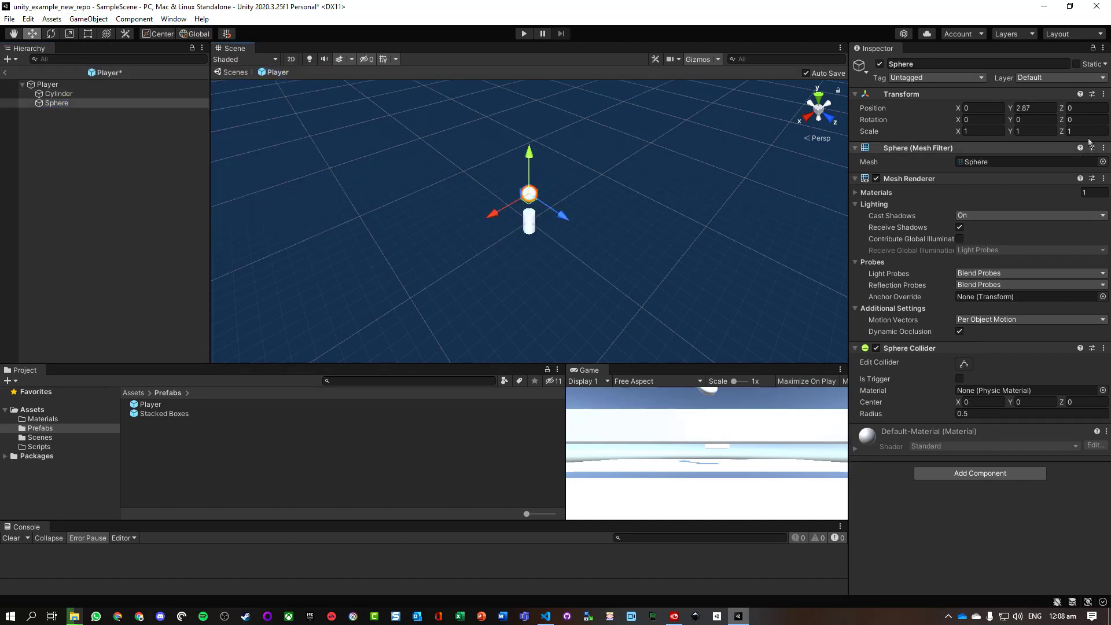
{"action": "left_click", "coordinate": [1041, 108]}
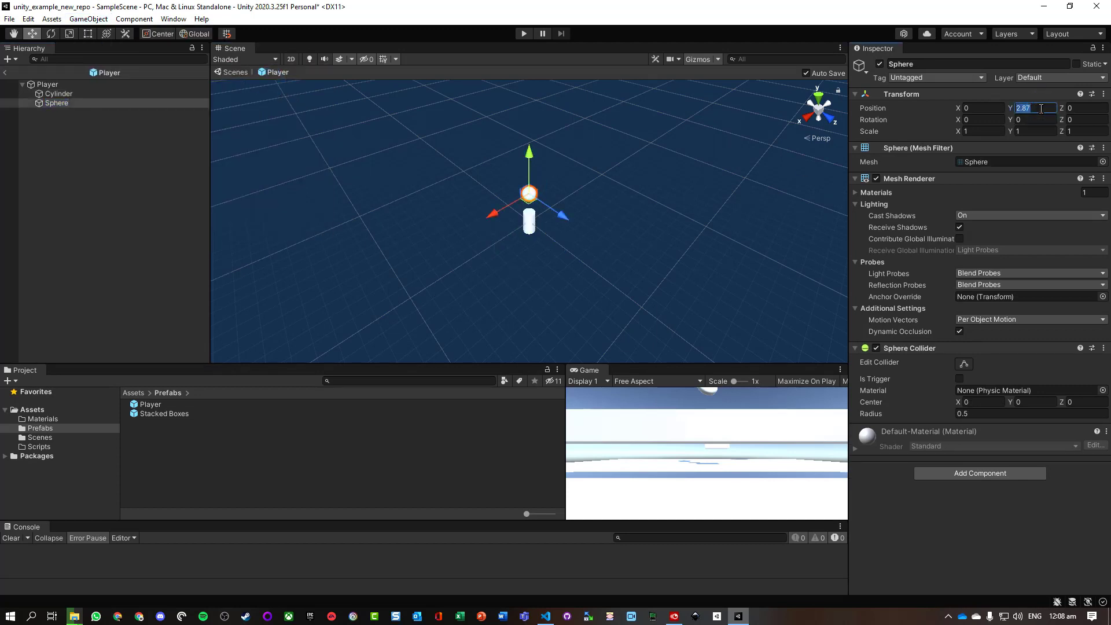
{"action": "type", "text": "2.5"}
{"action": "key", "text": "Tab"}
{"action": "key", "text": "Tab"}
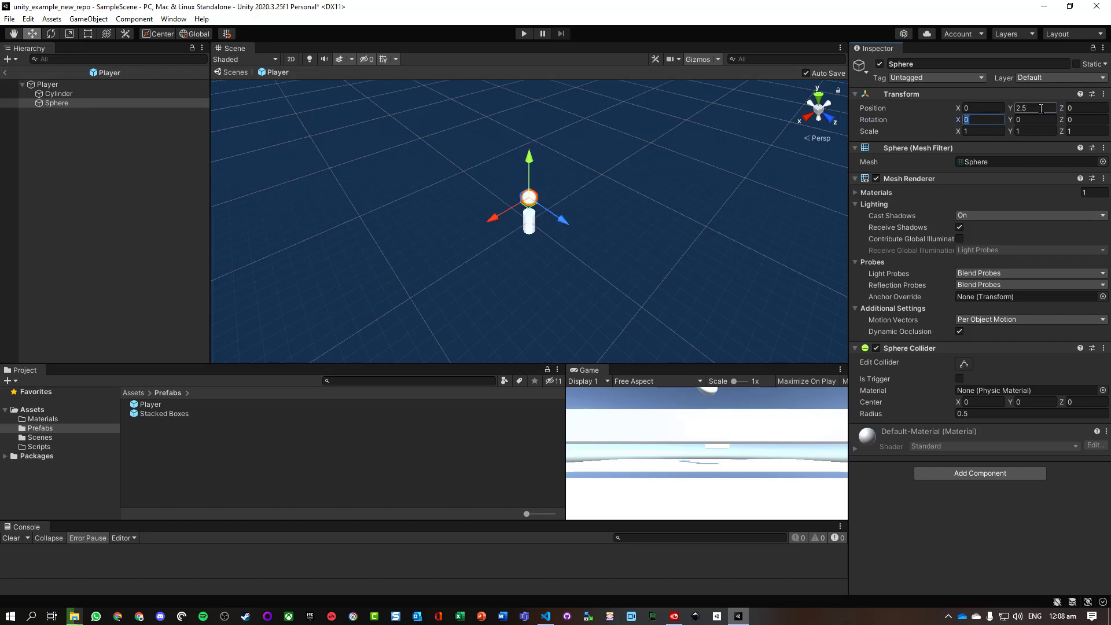
Set the sphere's scale to 1.5 on the X, Y and Z axes.
{"action": "key", "text": "Tab"}
{"action": "key", "text": "Tab"}
{"action": "key", "text": "Tab"}
{"action": "type", "text": "1.5"}
{"action": "key", "text": "Tab"}
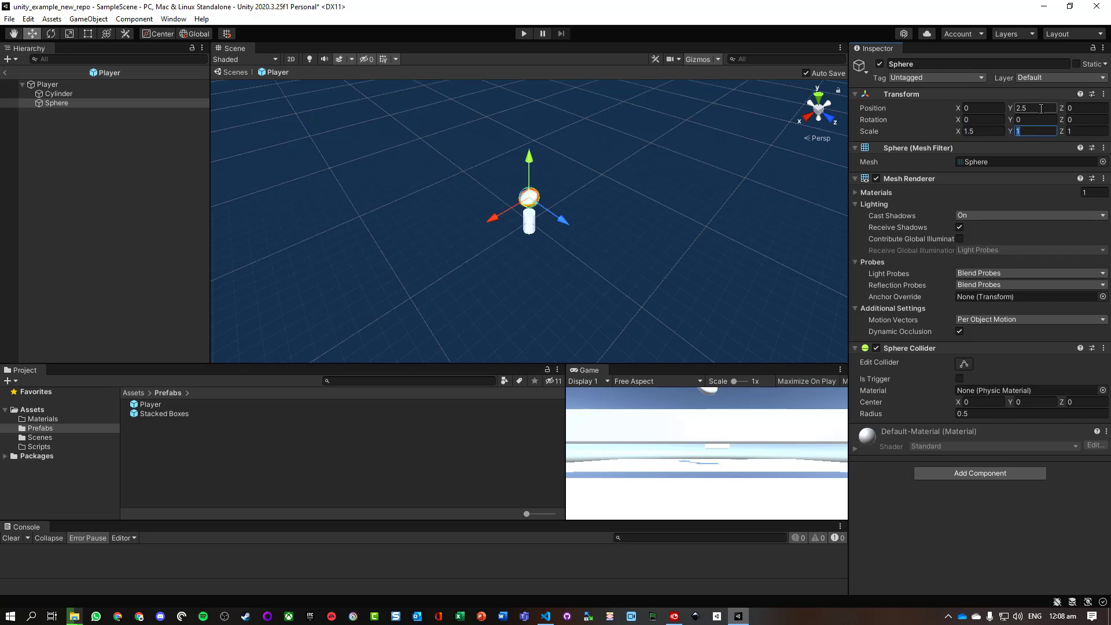
{"action": "type", "text": "1.5"}
{"action": "key", "text": "Tab"}
{"action": "type", "text": "1.5"}
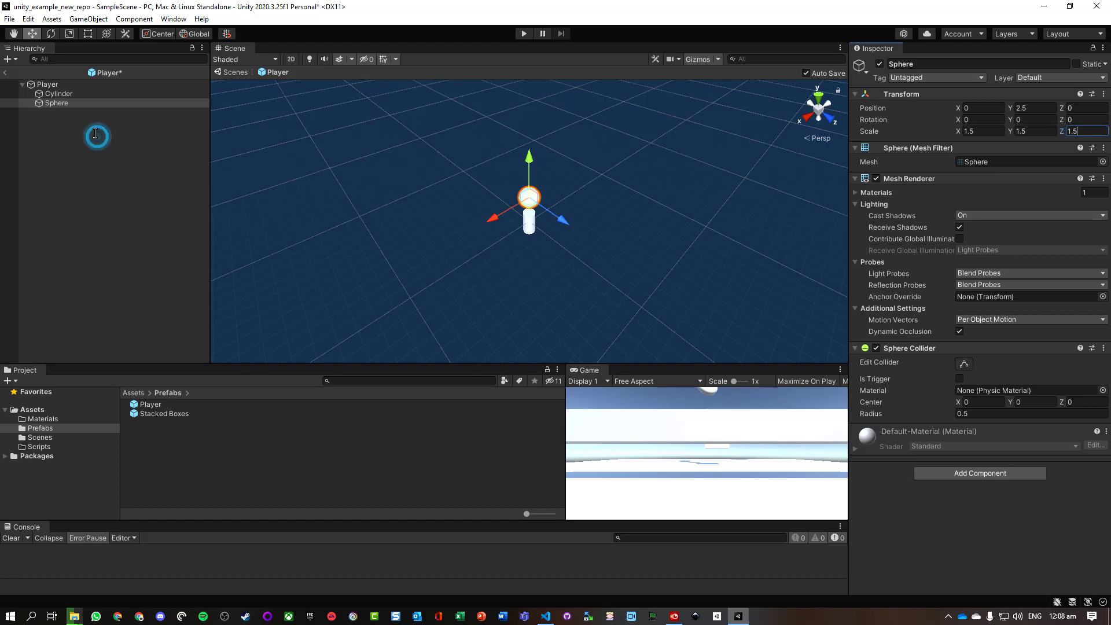
Duplicate the sphere inside the Player prefab.
{"action": "left_click", "coordinate": [56, 106]}
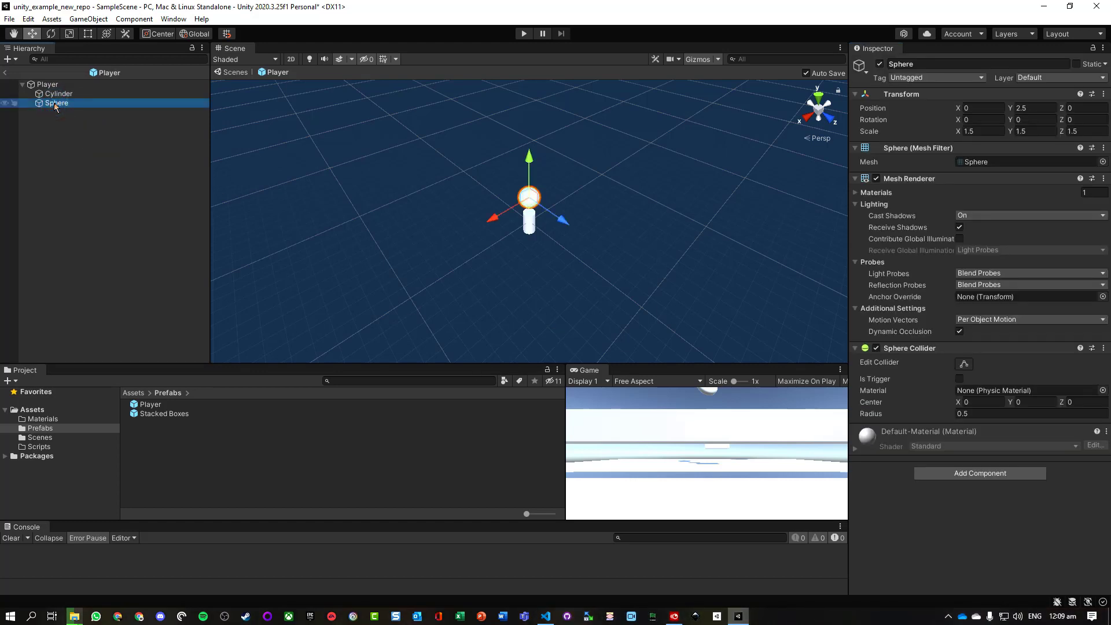
{"action": "left_click", "coordinate": [86, 19]}
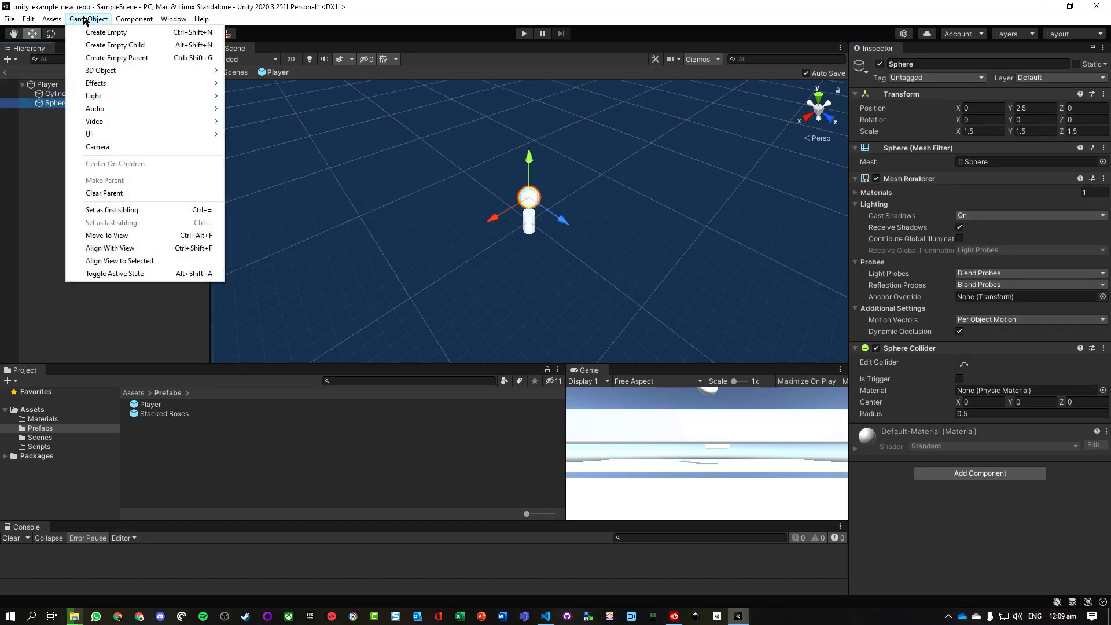
{"action": "left_click", "coordinate": [57, 105]}
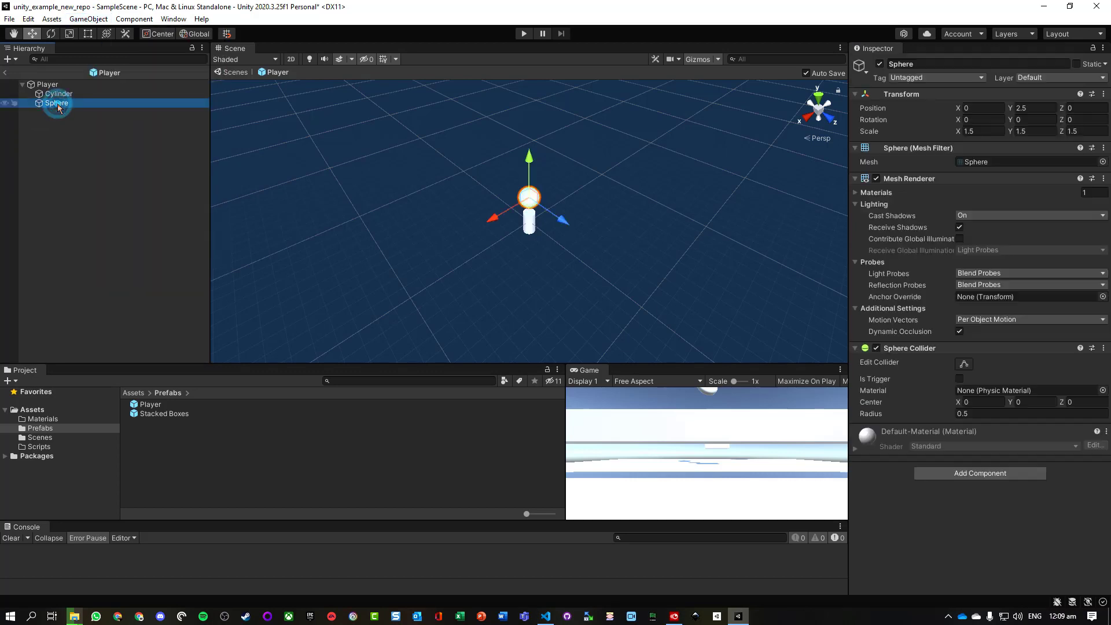
{"action": "key", "text": "ctrl+d"}
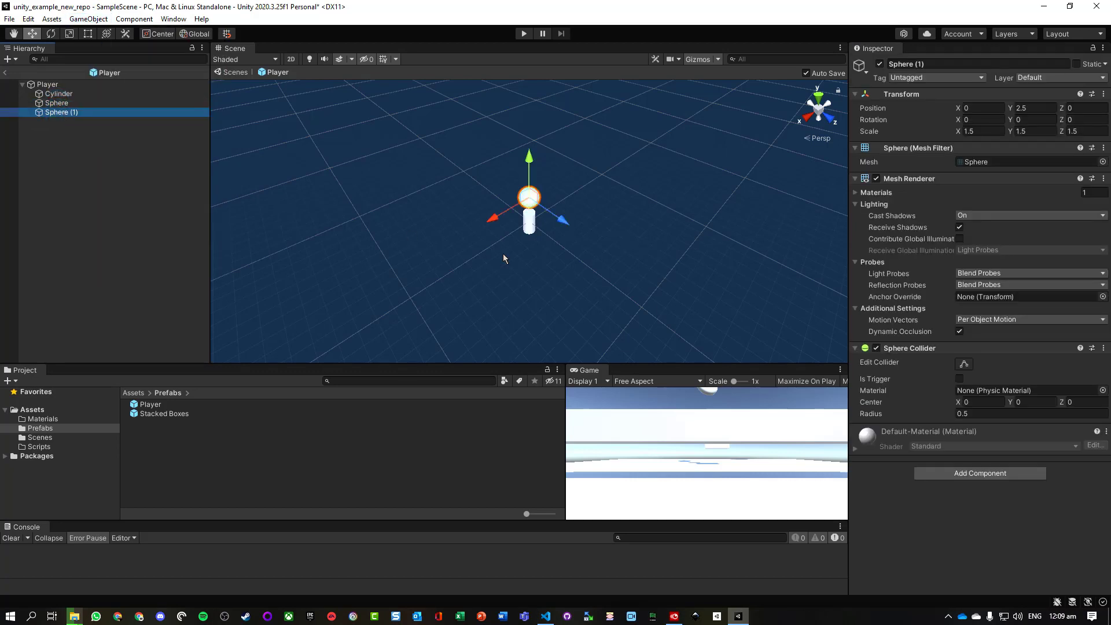
Set the duplicated sphere's scale to 0.5 on the X, Y and Z axes.
{"action": "left_click", "coordinate": [977, 134]}
{"action": "type", "text": ".5"}
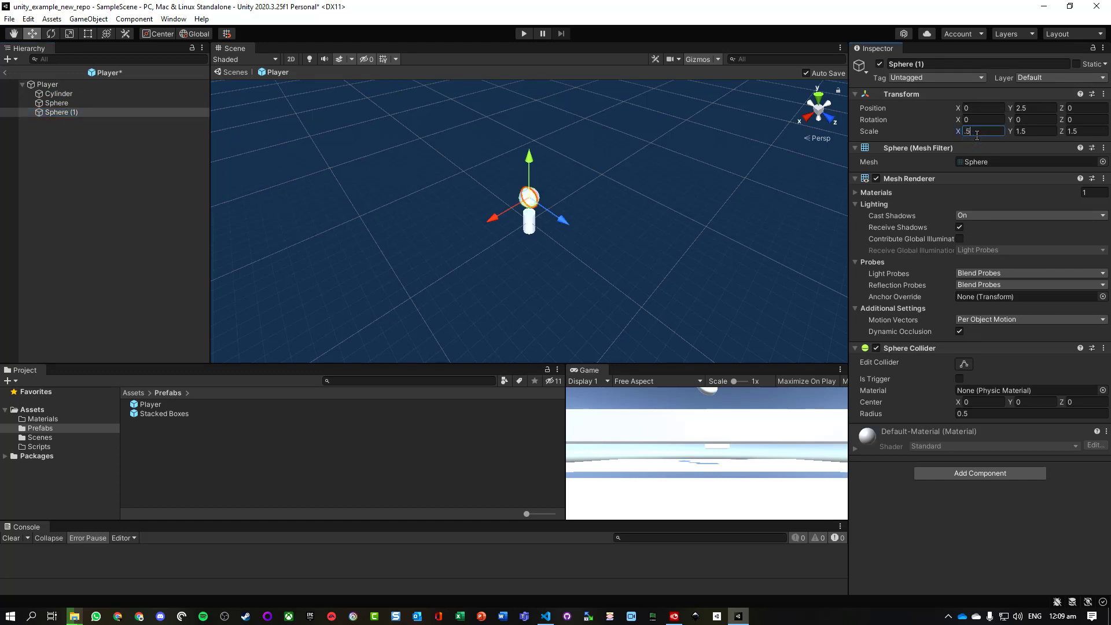
{"action": "key", "text": "Tab"}
{"action": "type", "text": ".5"}
{"action": "key", "text": "Tab"}
{"action": "type", "text": ".5"}
{"action": "key", "text": "Return"}
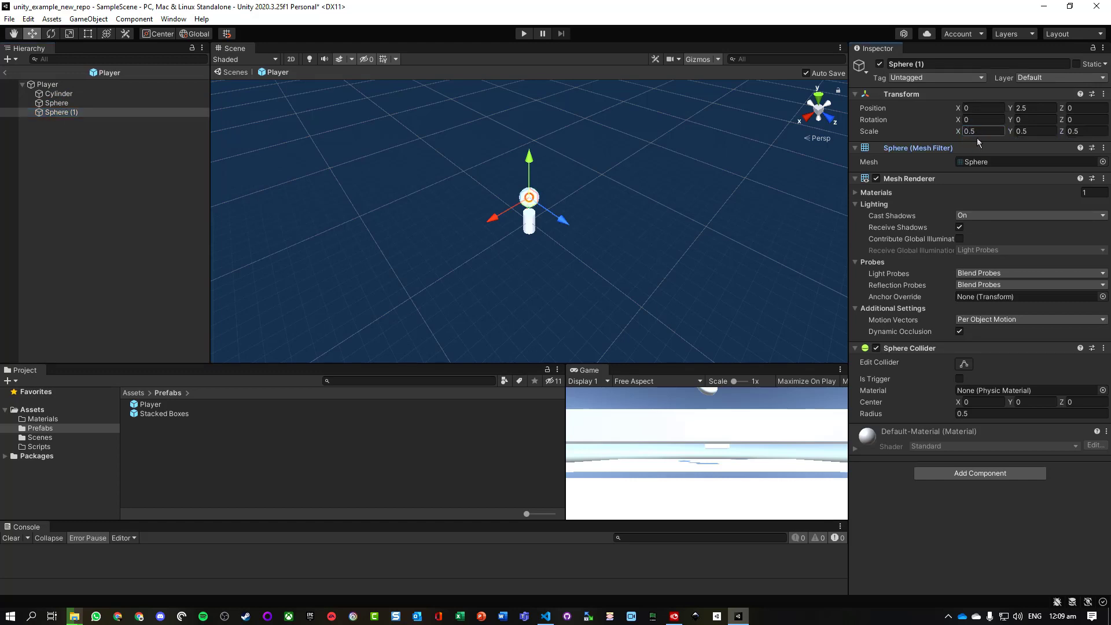
Move the small sphere to the upper front side of the large sphere, at about X 0.47, Y 3.16, Z 0.44.
{"action": "left_click", "coordinate": [832, 121]}
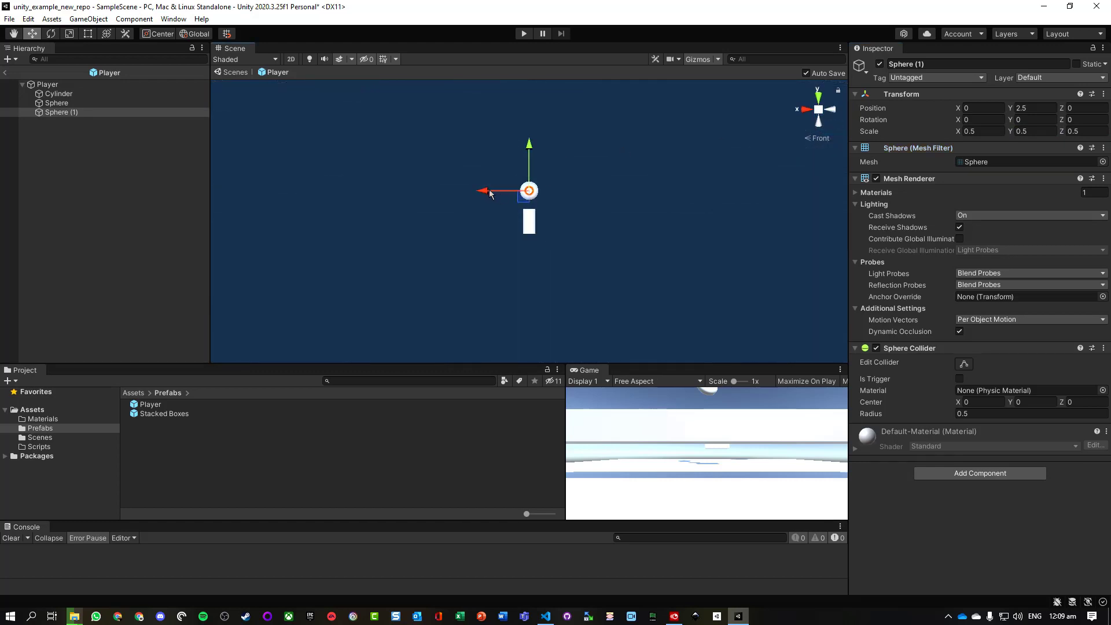
{"action": "left_click_drag", "start_coordinate": [489, 193], "coordinate": [484, 193]}
{"action": "left_click_drag", "start_coordinate": [523, 142], "coordinate": [523, 136]}
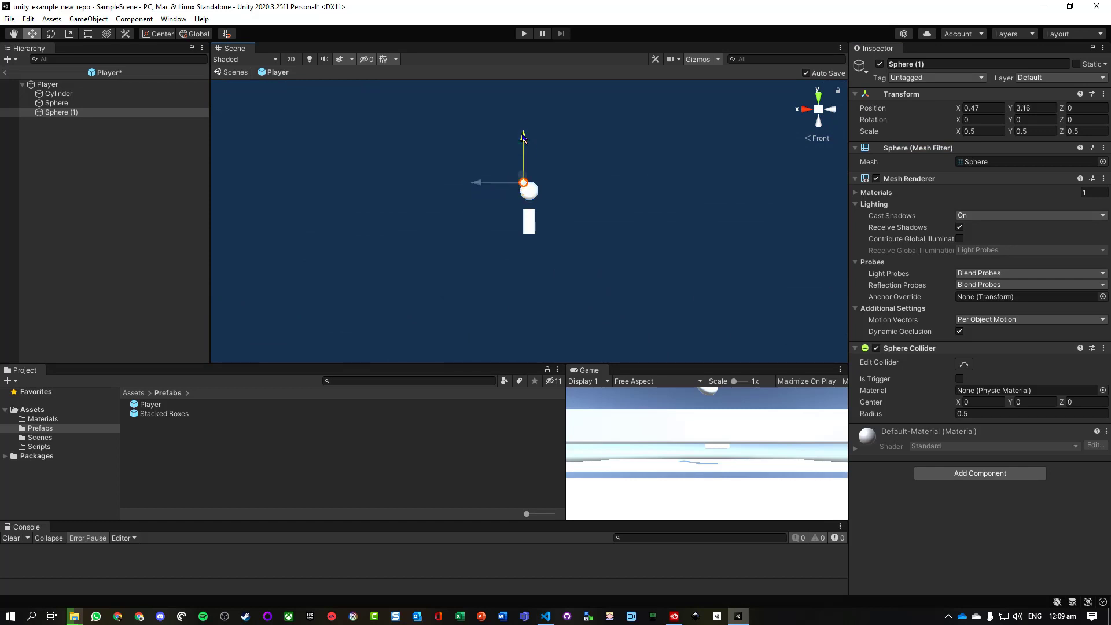
{"action": "left_click_drag", "start_coordinate": [512, 199], "coordinate": [764, 224], "text": "alt"}
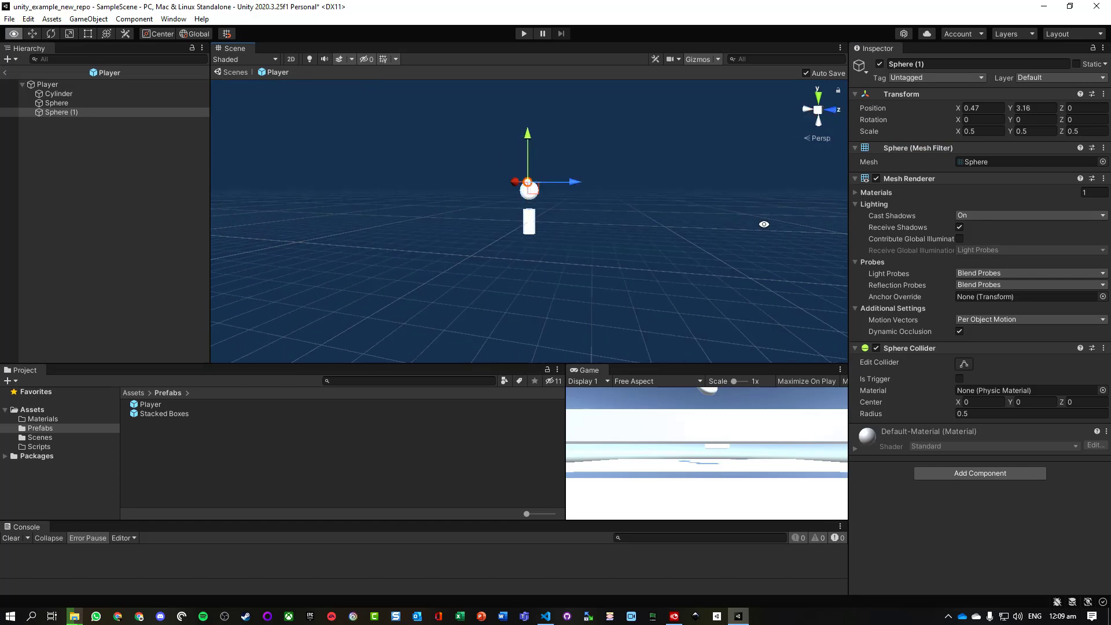
{"action": "left_click_drag", "start_coordinate": [567, 179], "coordinate": [378, 255]}
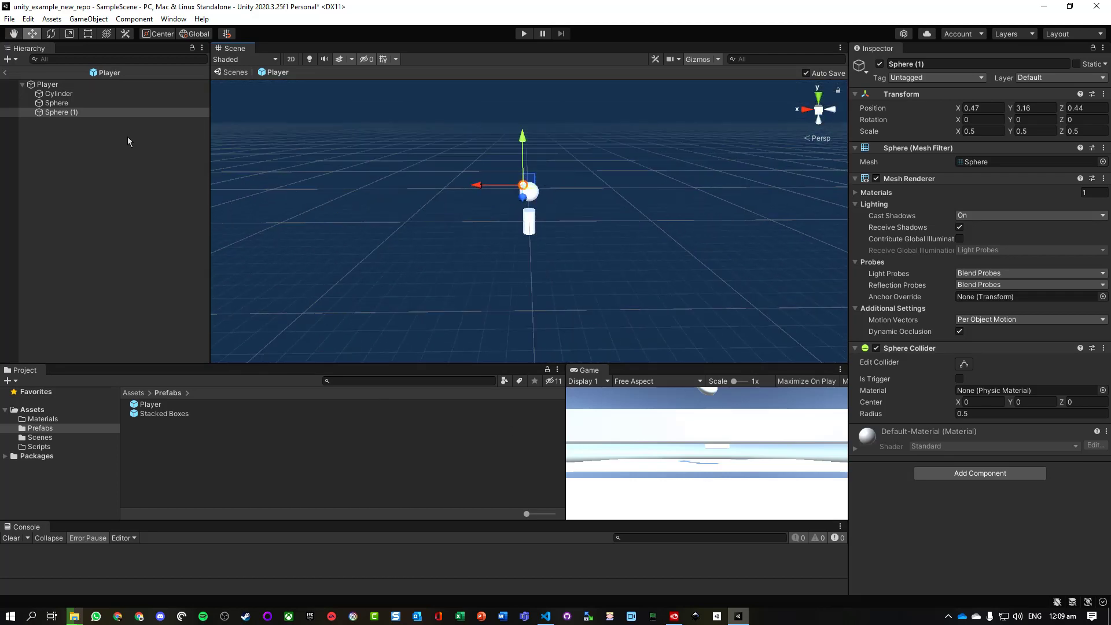
Rename the small sphere Eye and make it a child of the large Sphere.
{"action": "left_click", "coordinate": [56, 113]}
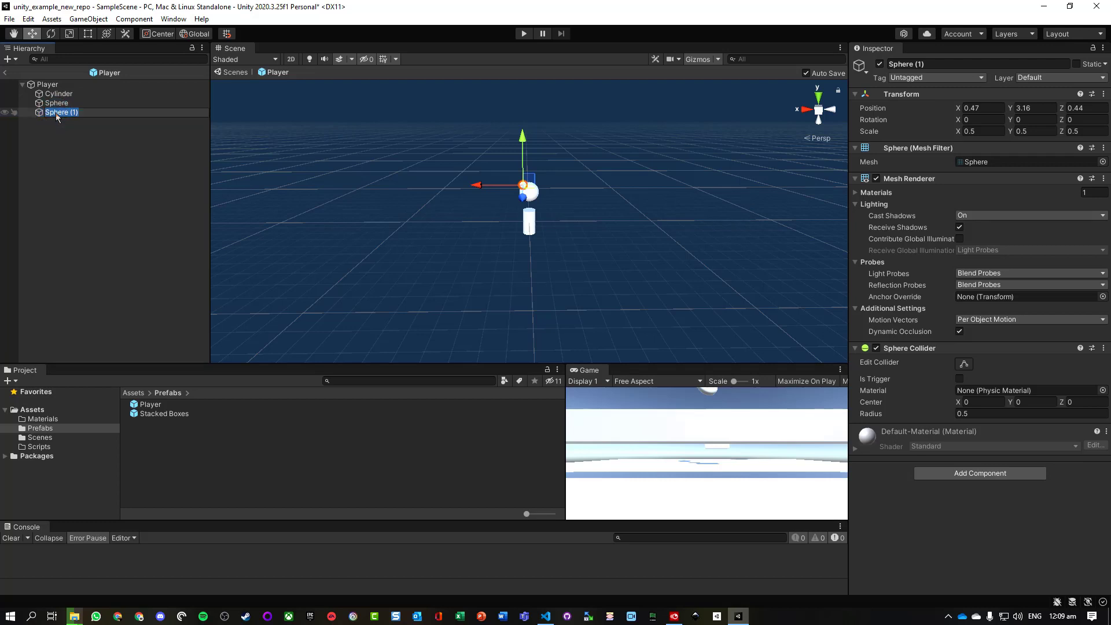
{"action": "type", "text": "Eye"}
{"action": "key", "text": "Return"}
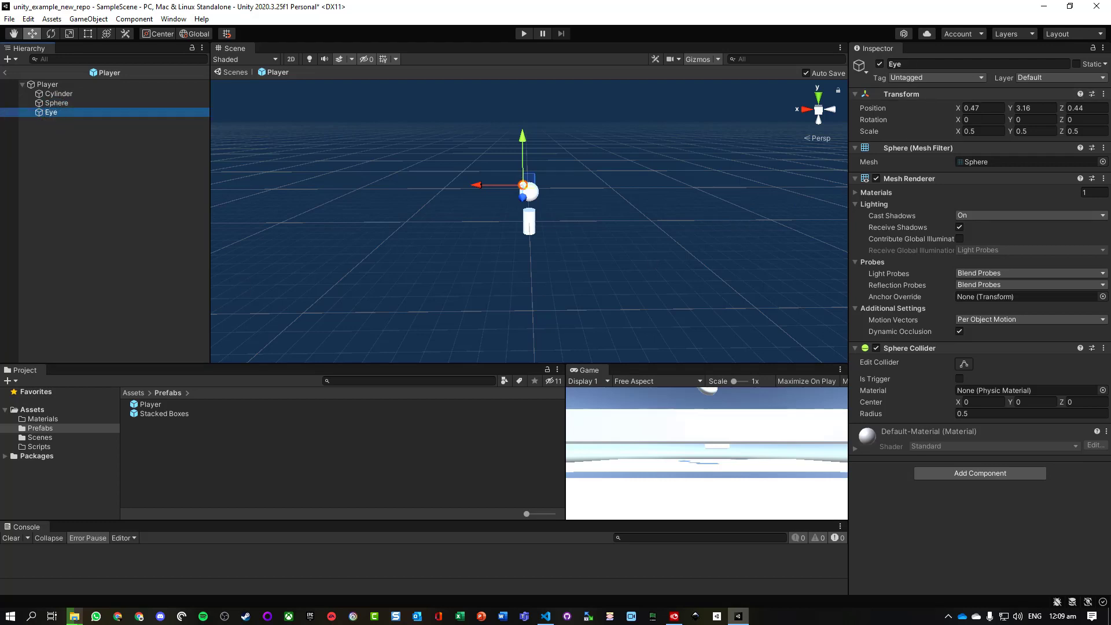
{"action": "left_click_drag", "start_coordinate": [51, 112], "coordinate": [56, 103]}
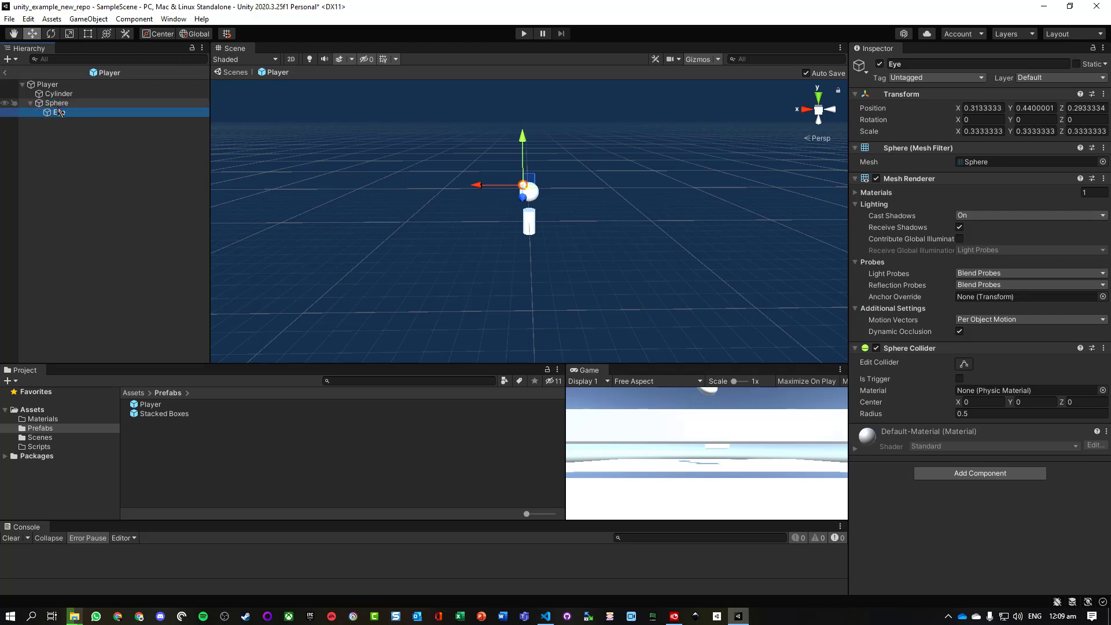
Set the Eye's X position to 0.25 relative to its parent Sphere.
{"action": "left_click", "coordinate": [63, 107]}
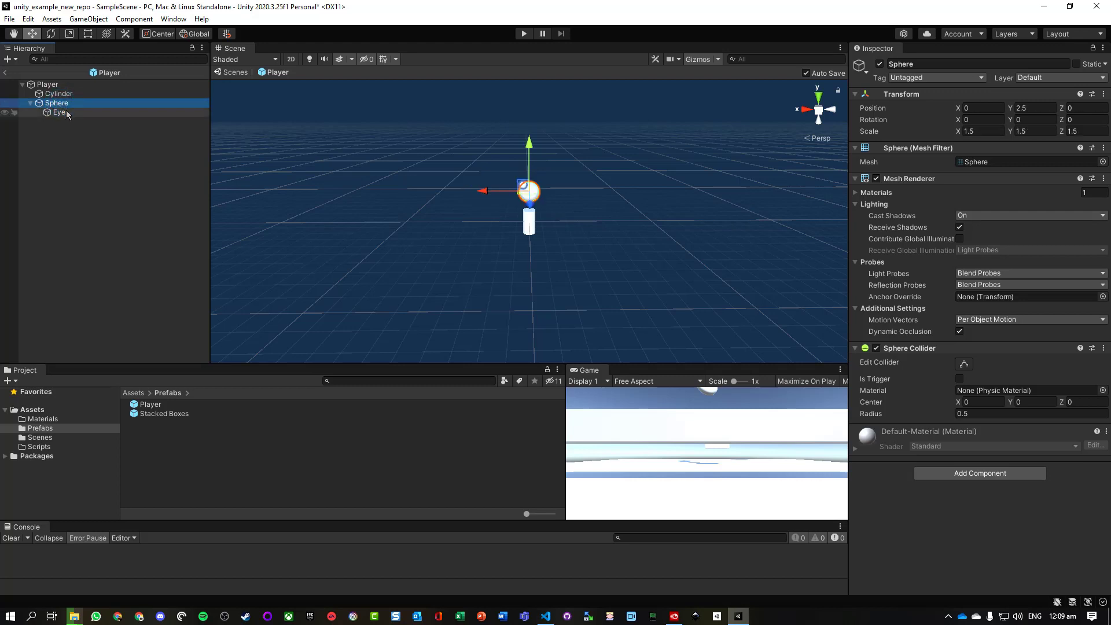
{"action": "left_click", "coordinate": [59, 112]}
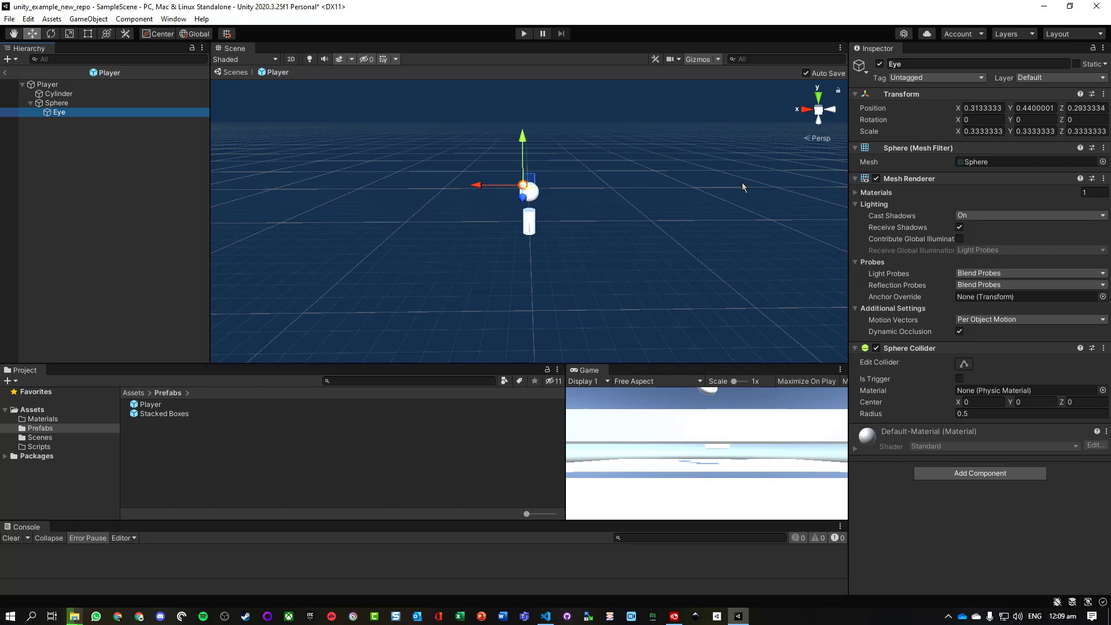
{"action": "left_click", "coordinate": [63, 105]}
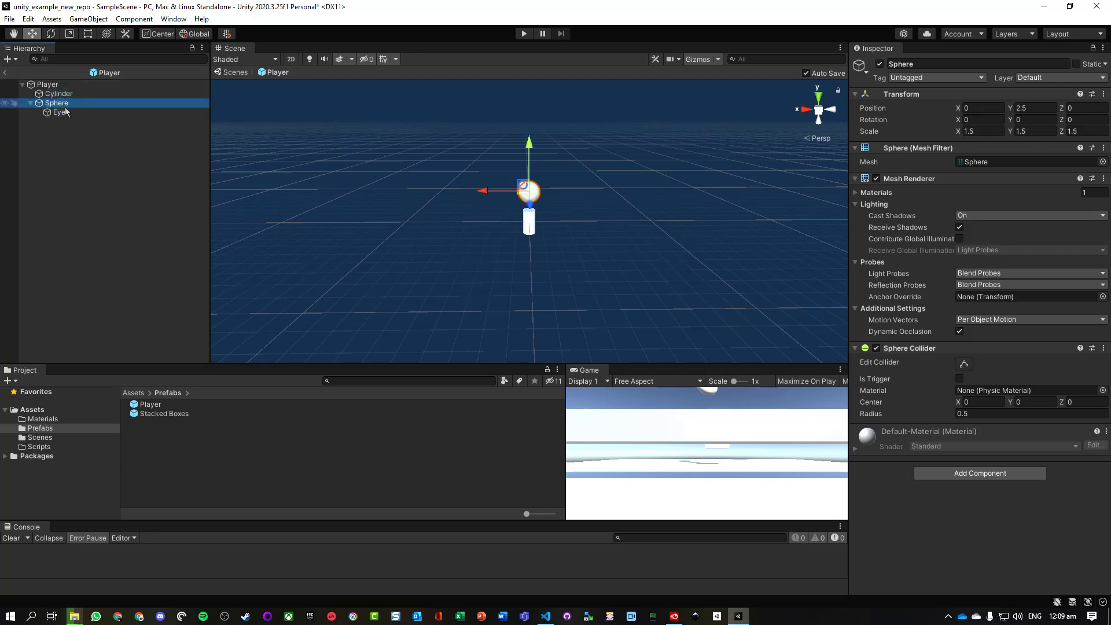
{"action": "left_click", "coordinate": [59, 112]}
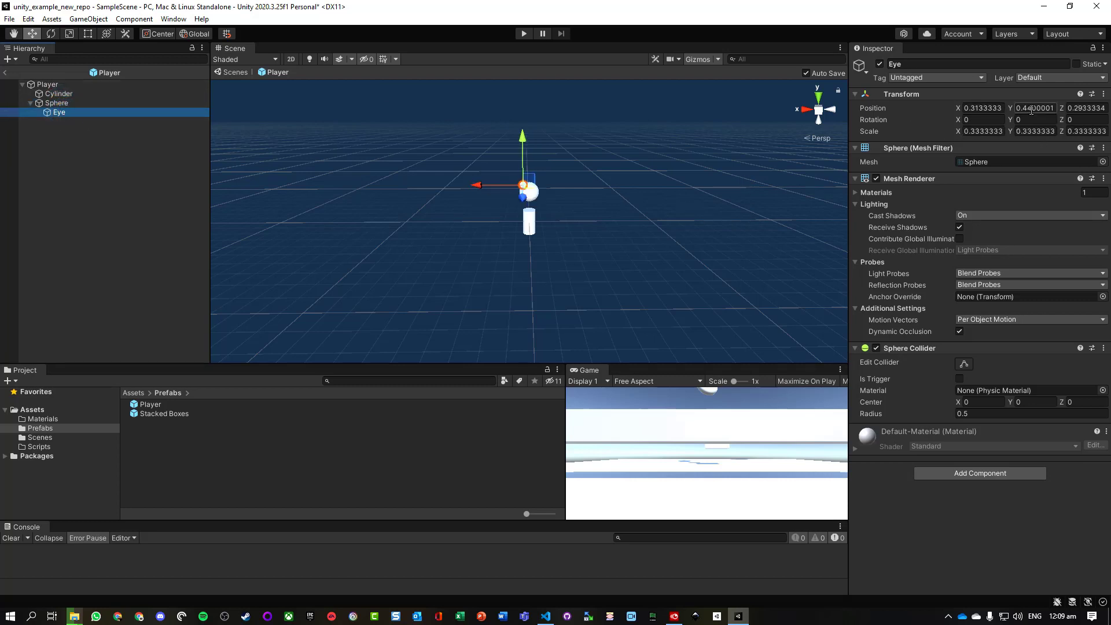
{"action": "left_click", "coordinate": [983, 108]}
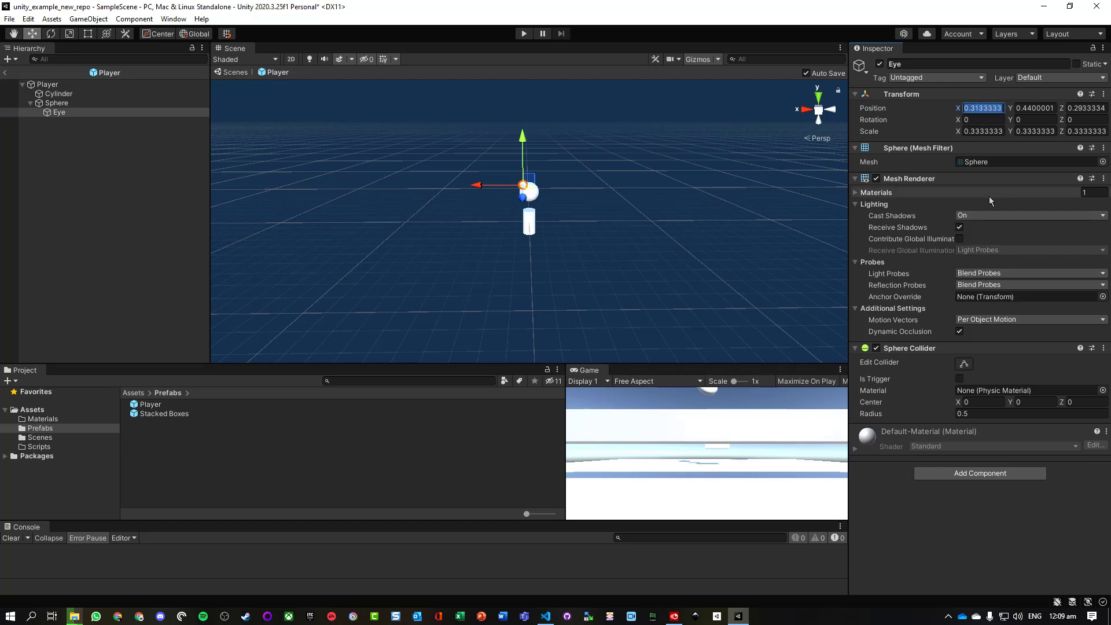
{"action": "type", "text": ".25"}
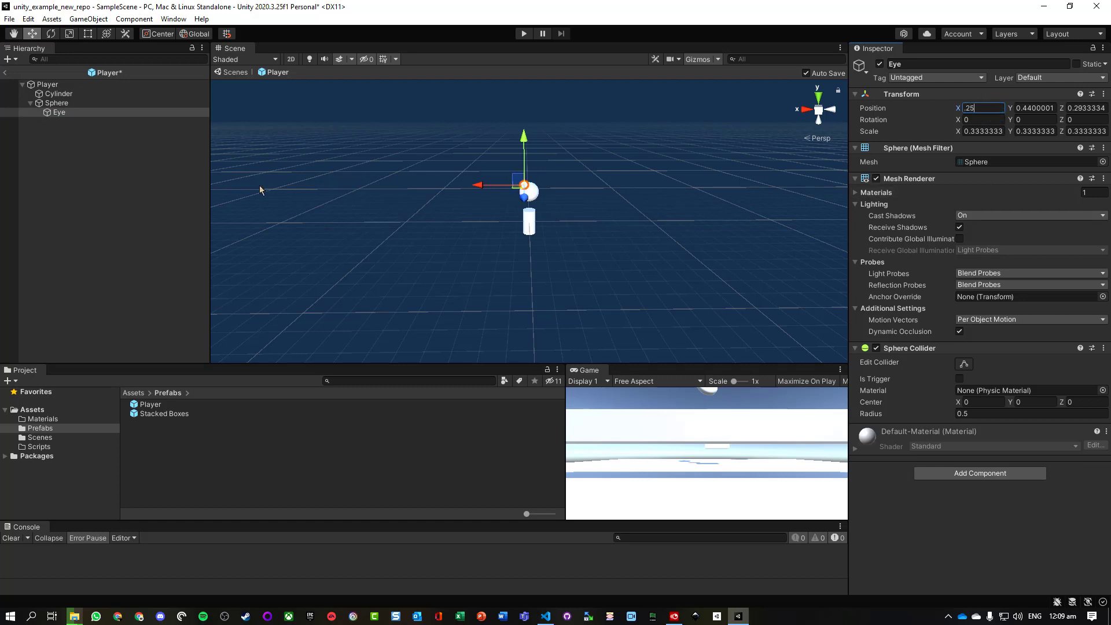
{"action": "left_click", "coordinate": [111, 193]}
Duplicate the Eye under the Sphere and set the copy's X position to -25.
{"action": "left_click", "coordinate": [59, 112]}
{"action": "key", "text": "ctrl+d"}
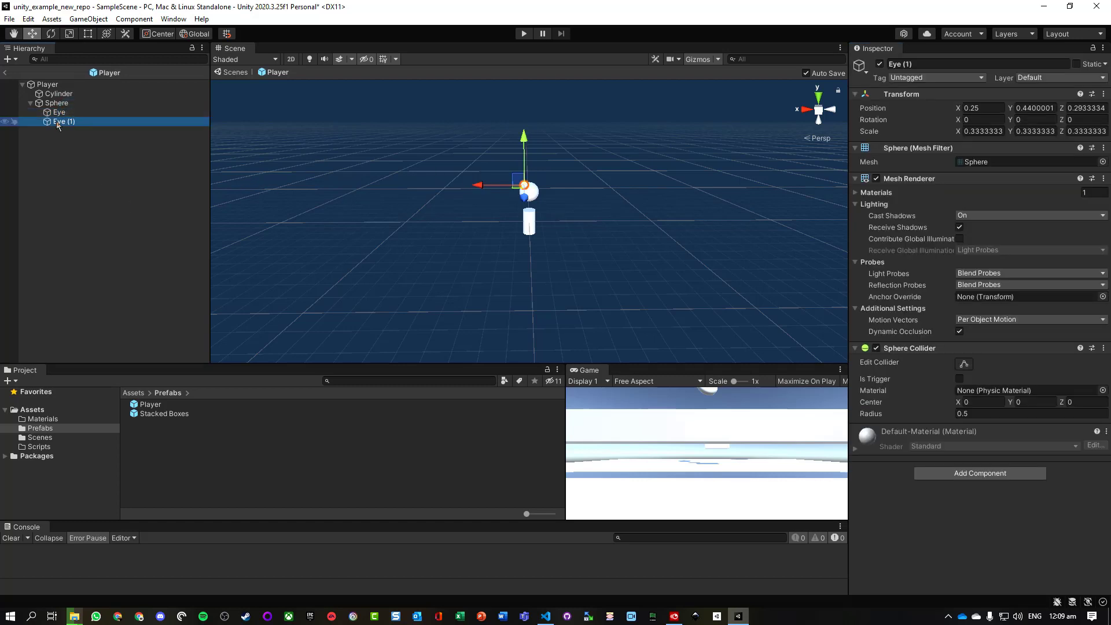
{"action": "left_click", "coordinate": [991, 107]}
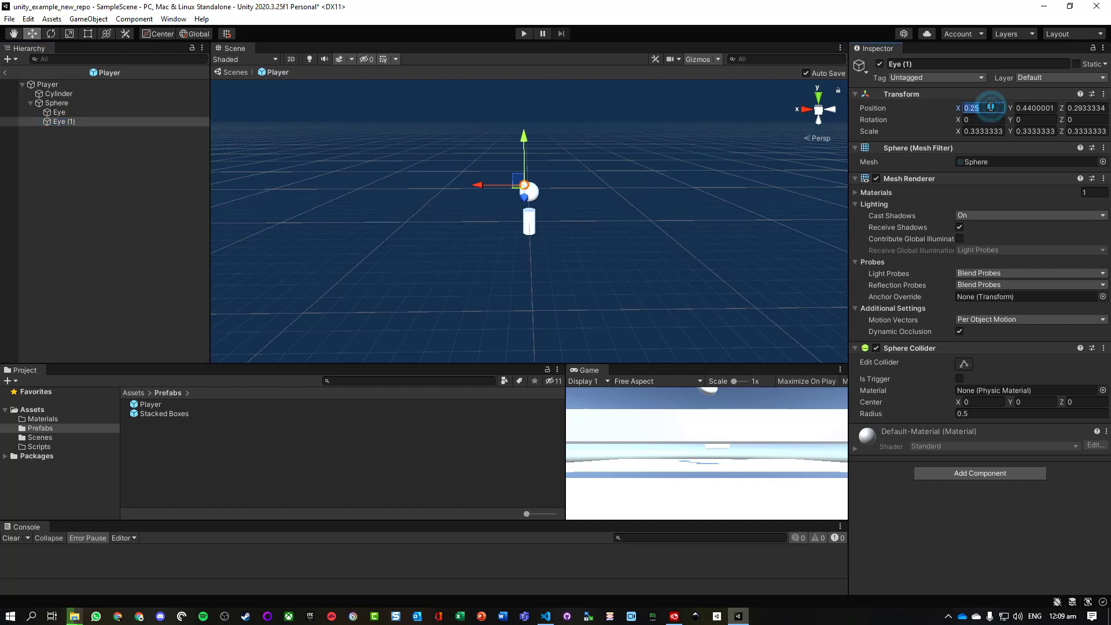
{"action": "type", "text": "-25"}
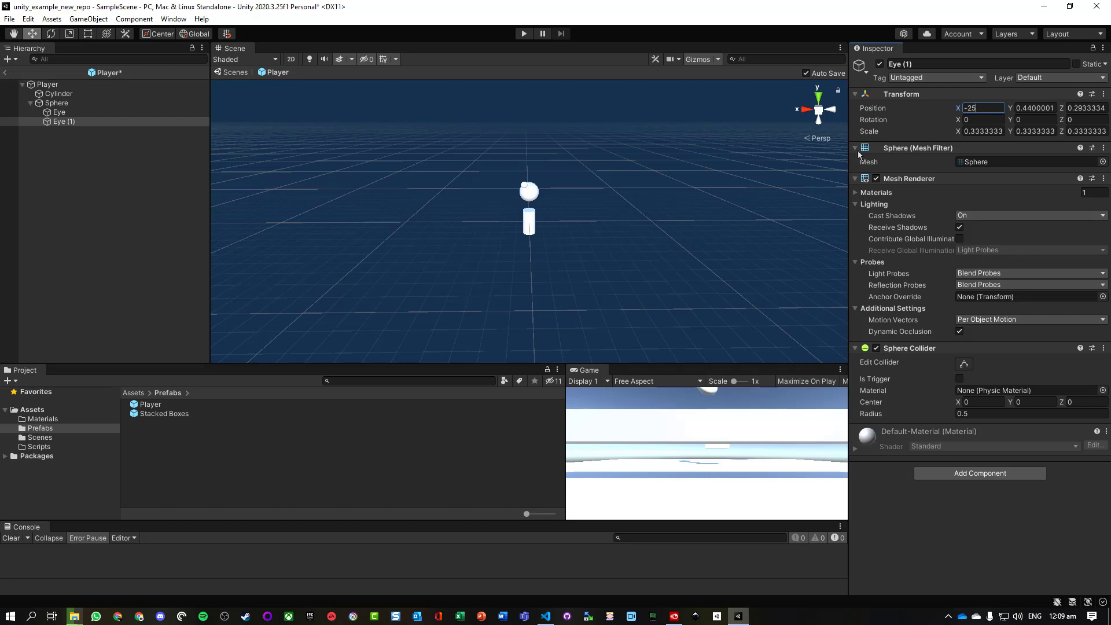
Locate the second eye in the scene and correct its X position to -0.25.
{"action": "left_click_drag", "start_coordinate": [504, 201], "coordinate": [529, 219], "text": "alt"}
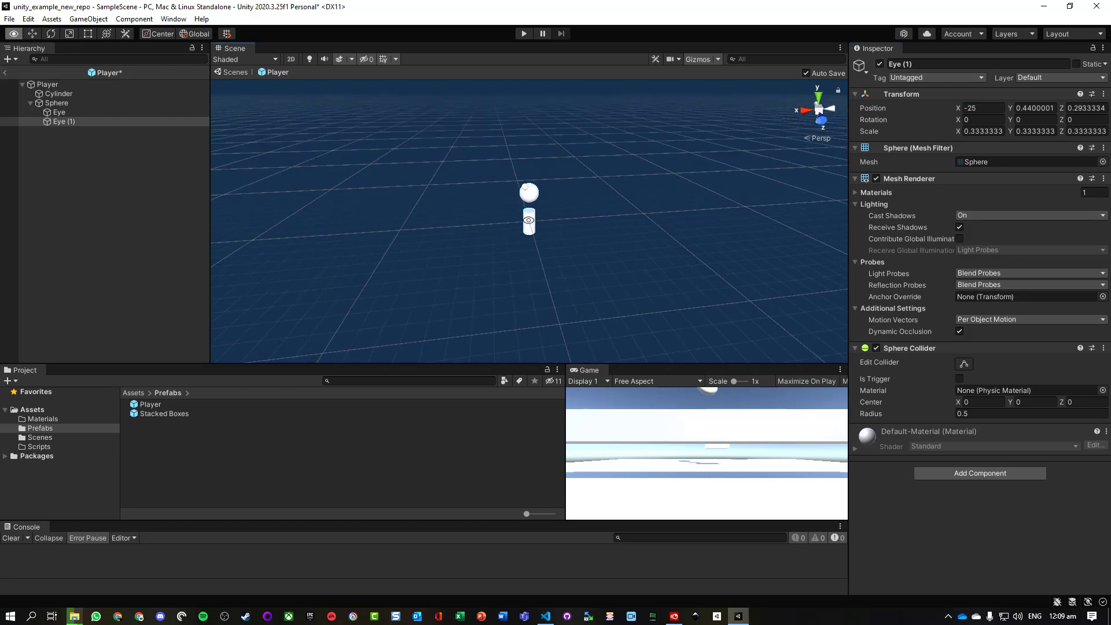
{"action": "left_click", "coordinate": [805, 114]}
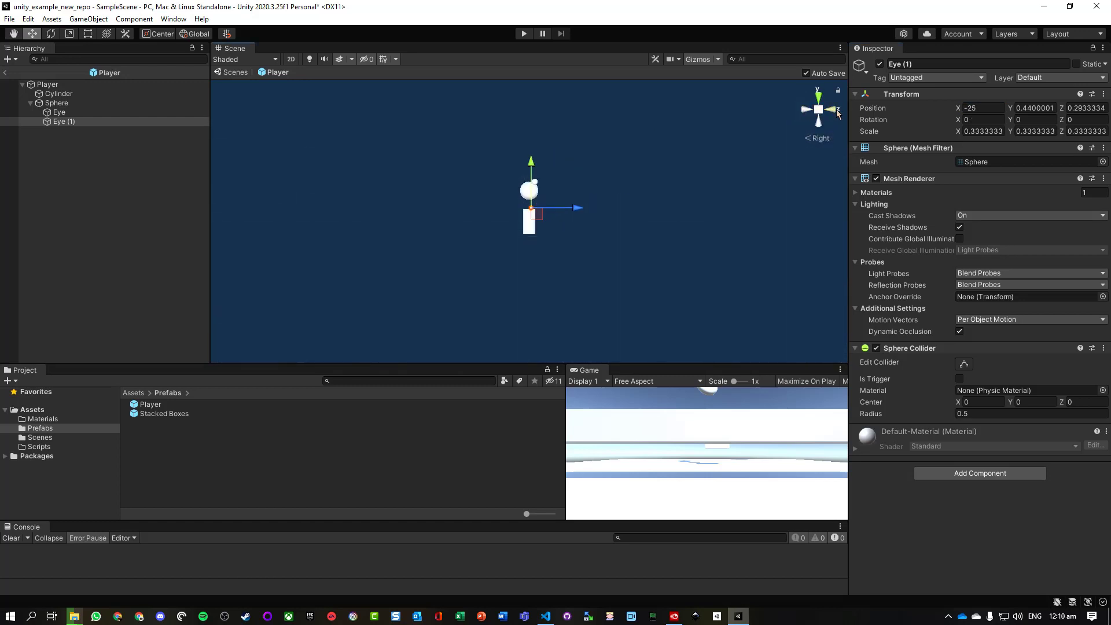
{"action": "left_click", "coordinate": [832, 110]}
{"action": "left_click_drag", "start_coordinate": [578, 168], "coordinate": [570, 295], "text": "alt"}
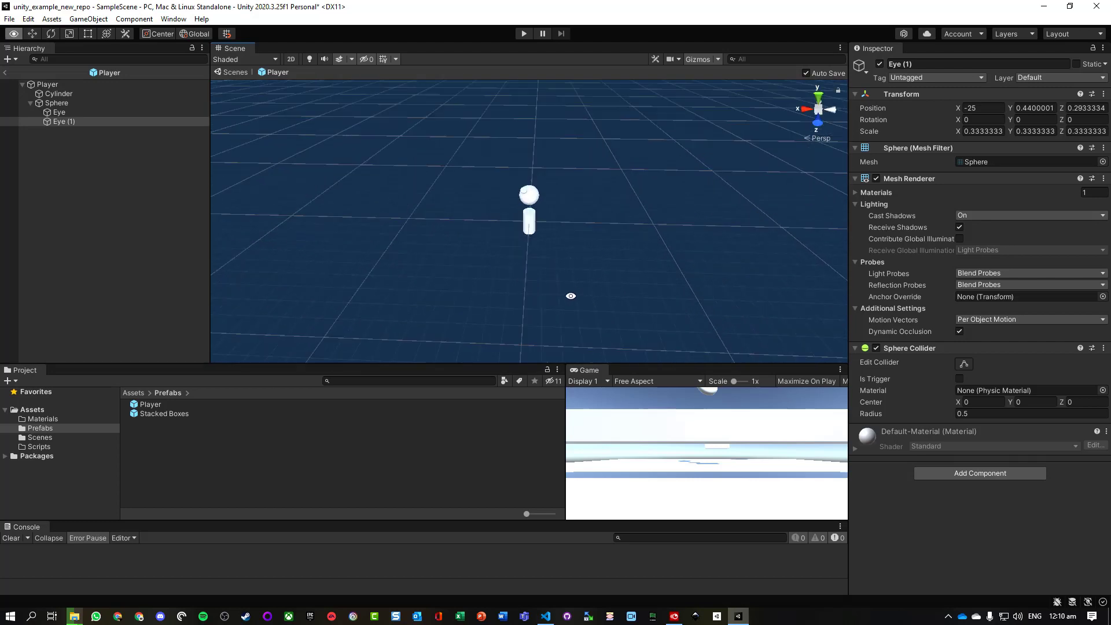
{"action": "left_click", "coordinate": [71, 122]}
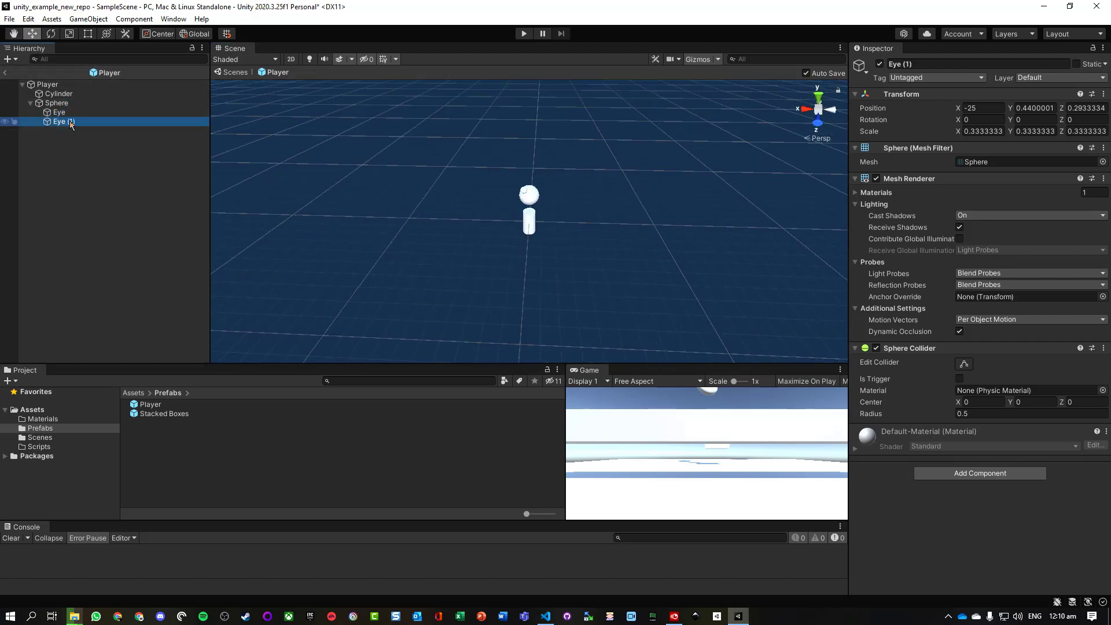
{"action": "double_click", "coordinate": [70, 122]}
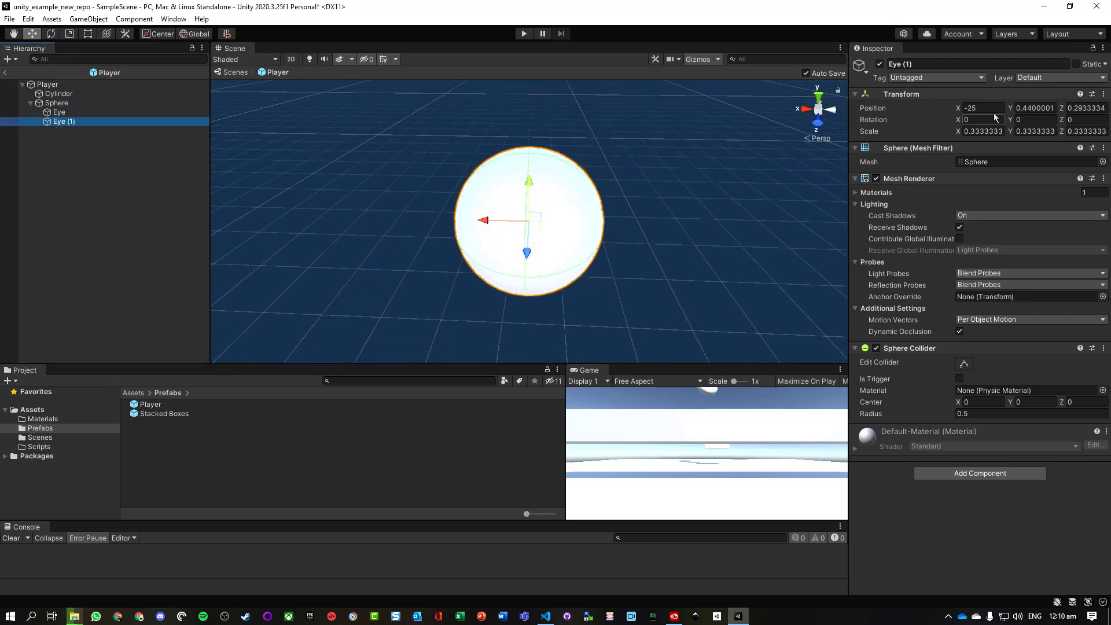
{"action": "left_click", "coordinate": [970, 109]}
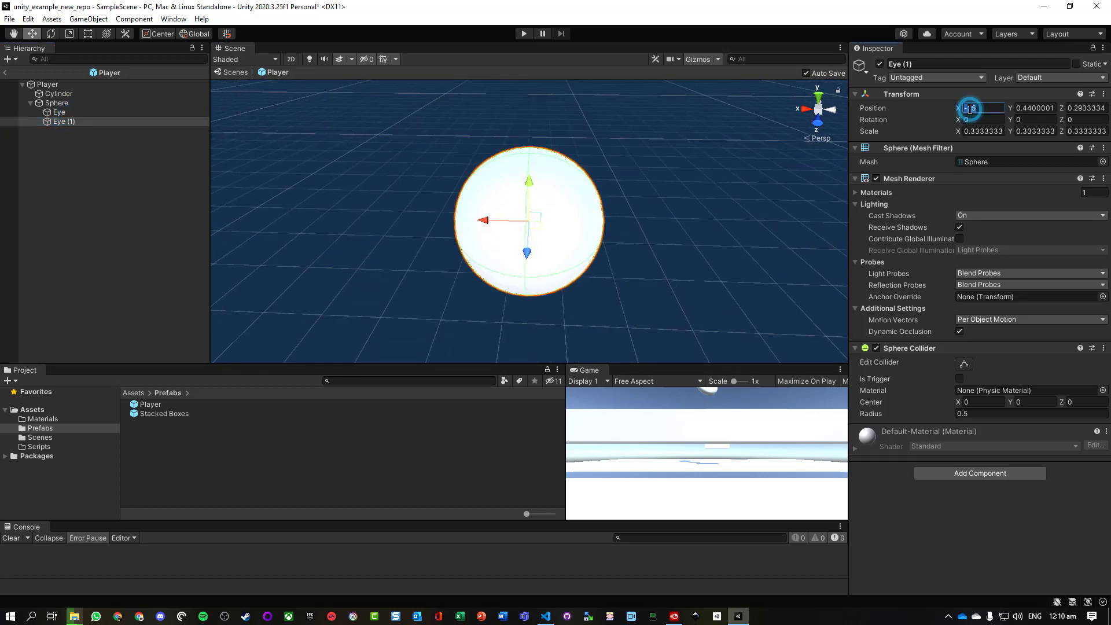
{"action": "type", "text": "-"}
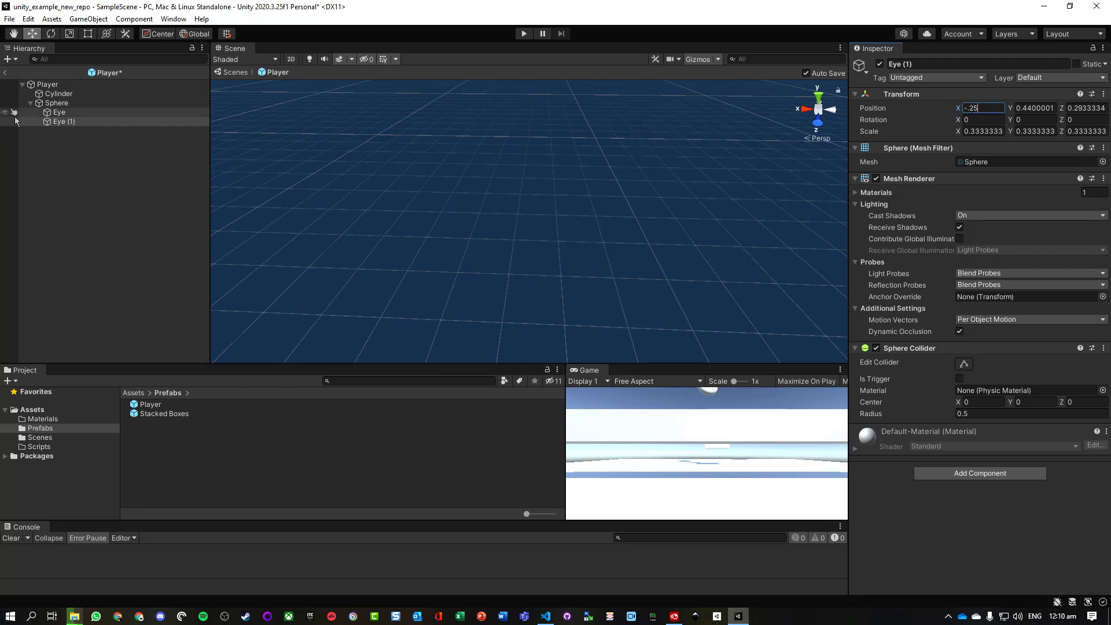
Examine the placement of both eyes on the head from several angles, including the front and back.
{"action": "double_click", "coordinate": [61, 121]}
{"action": "scroll", "coordinate": [504, 185], "scroll_direction": "down", "scroll_amount": 6}
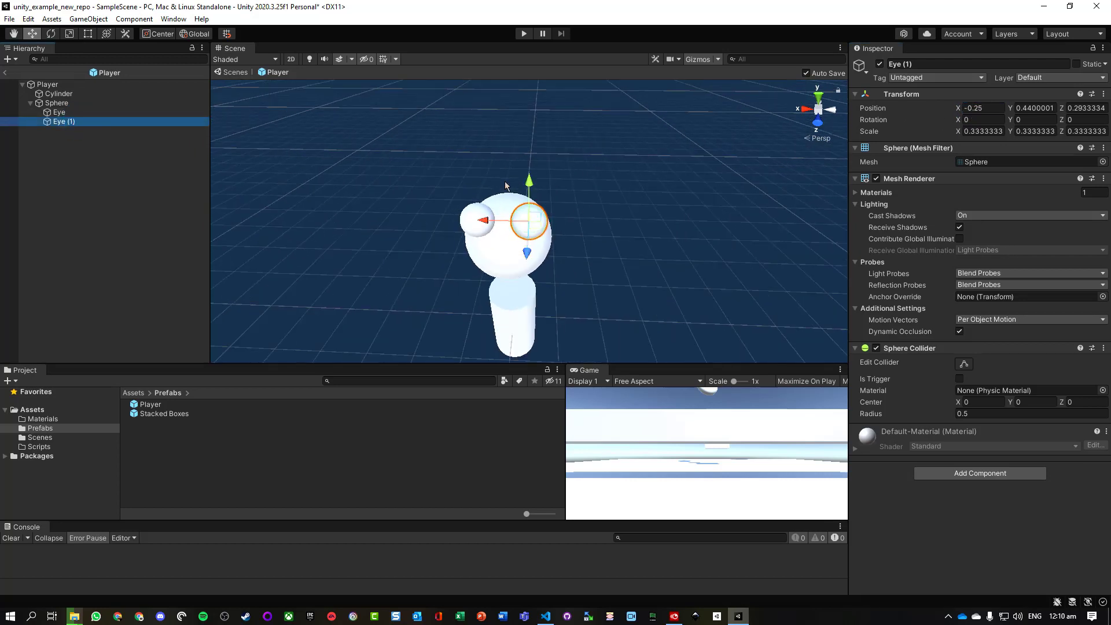
{"action": "left_click_drag", "start_coordinate": [598, 275], "coordinate": [656, 136], "text": "alt"}
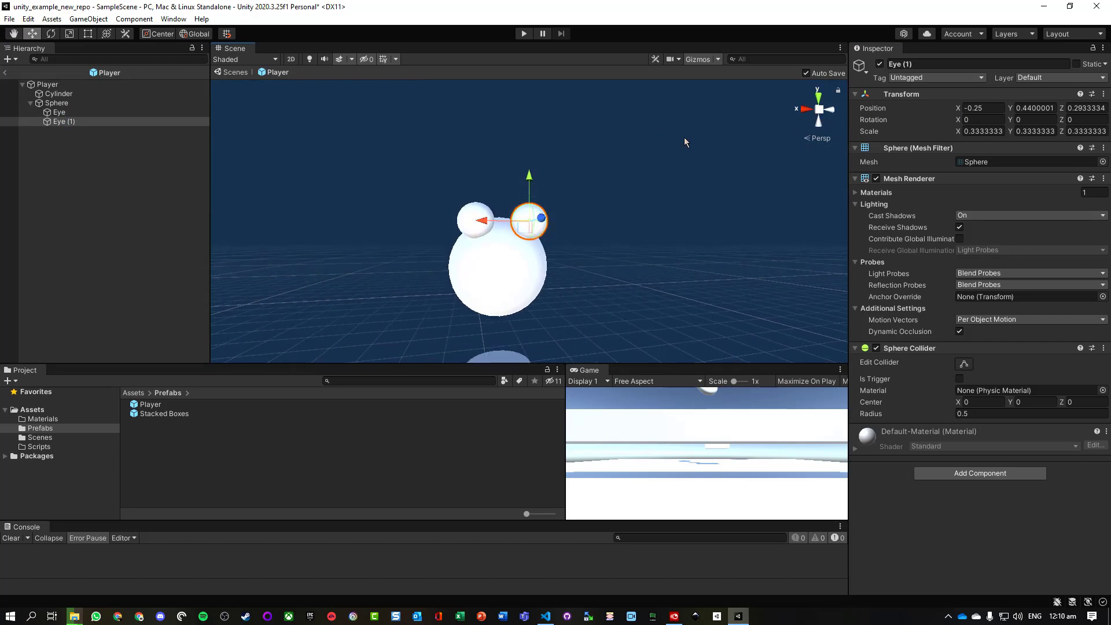
{"action": "left_click", "coordinate": [819, 110]}
{"action": "left_click", "coordinate": [810, 109]}
{"action": "left_click", "coordinate": [810, 109]}
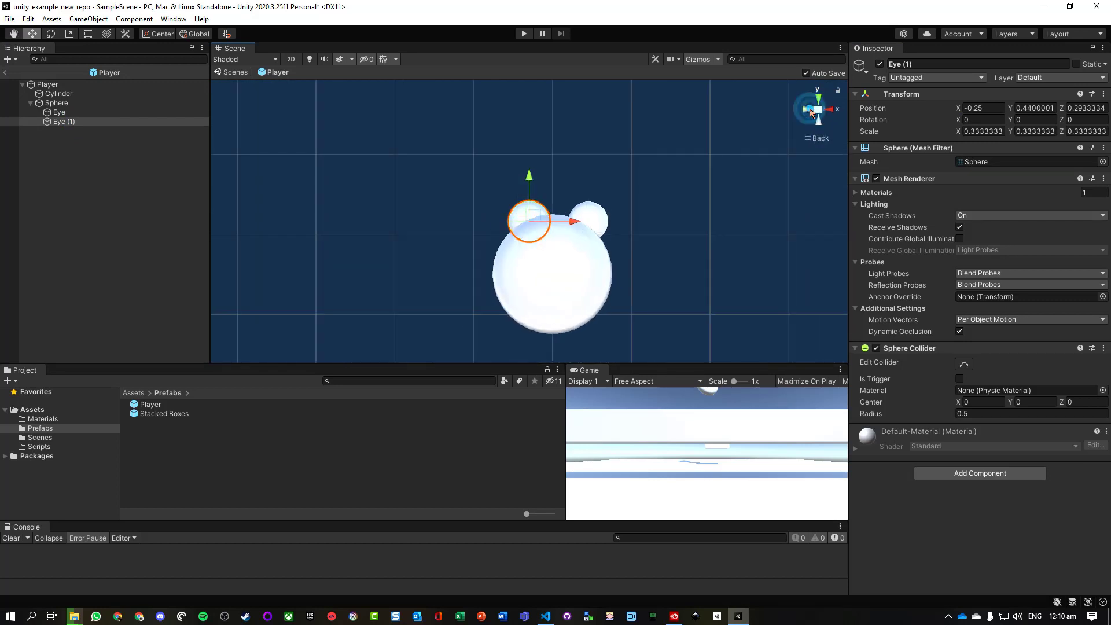
{"action": "scroll", "coordinate": [572, 293], "scroll_direction": "down", "scroll_amount": 4}
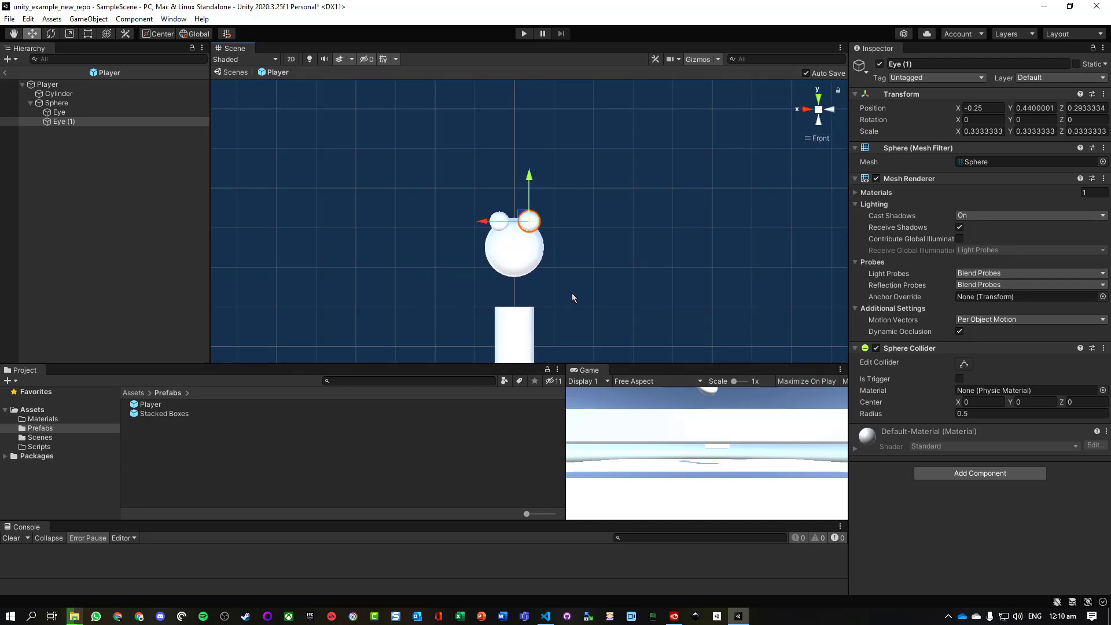
Set the Y position of the Player's cylinder body to 0.5, closing the gap beneath the head.
{"action": "left_click", "coordinate": [527, 288]}
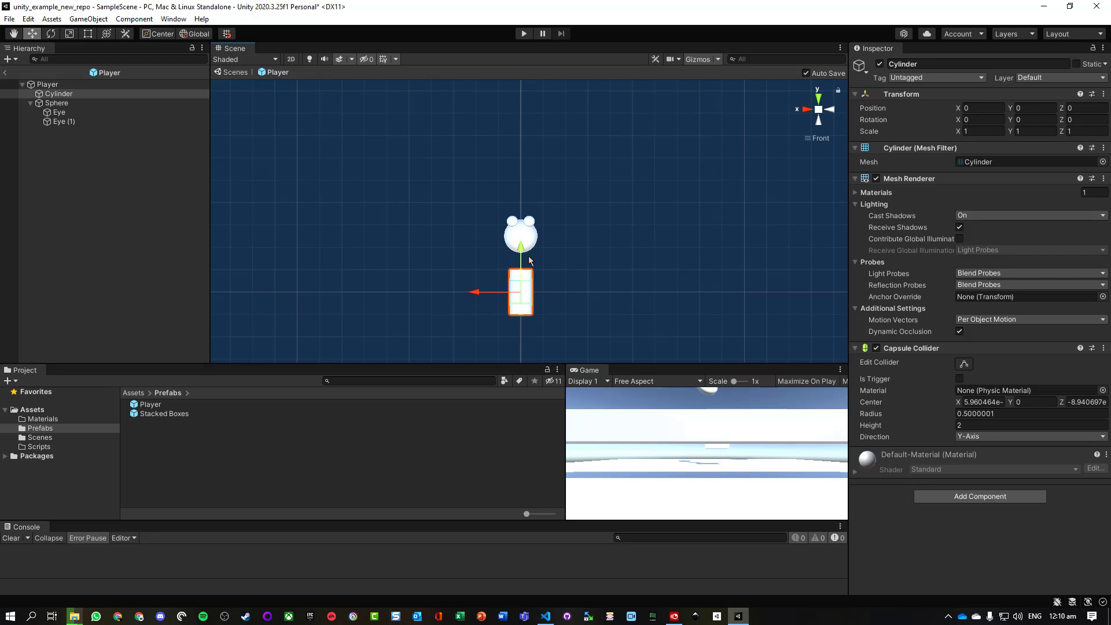
{"action": "left_click", "coordinate": [1023, 108]}
{"action": "type", "text": ".5"}
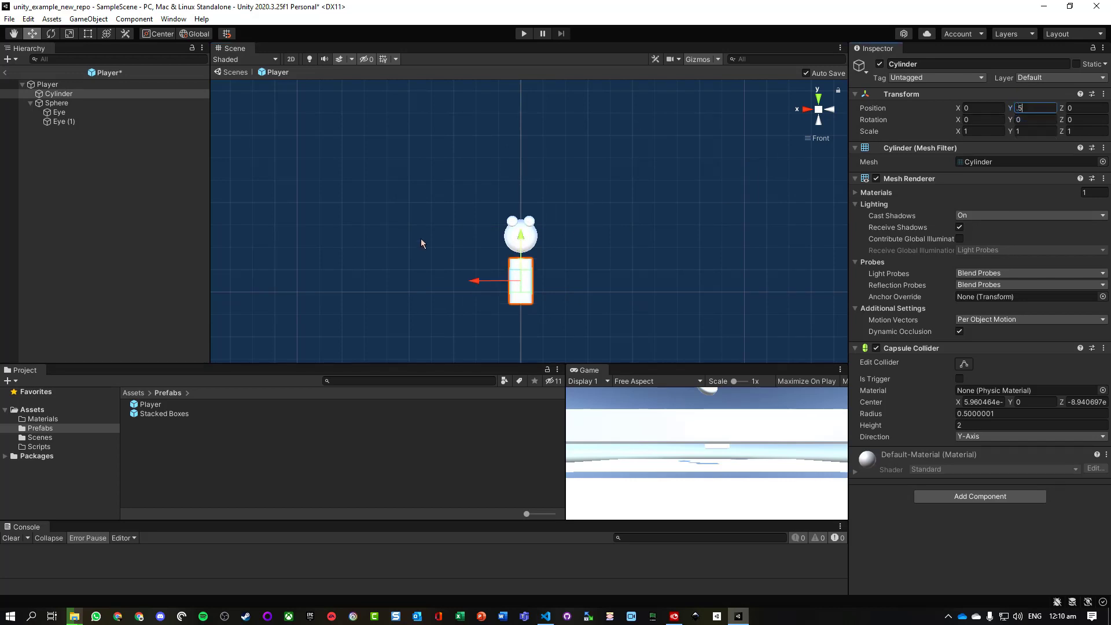
Add a cube to the Player prefab.
{"action": "left_click", "coordinate": [472, 279]}
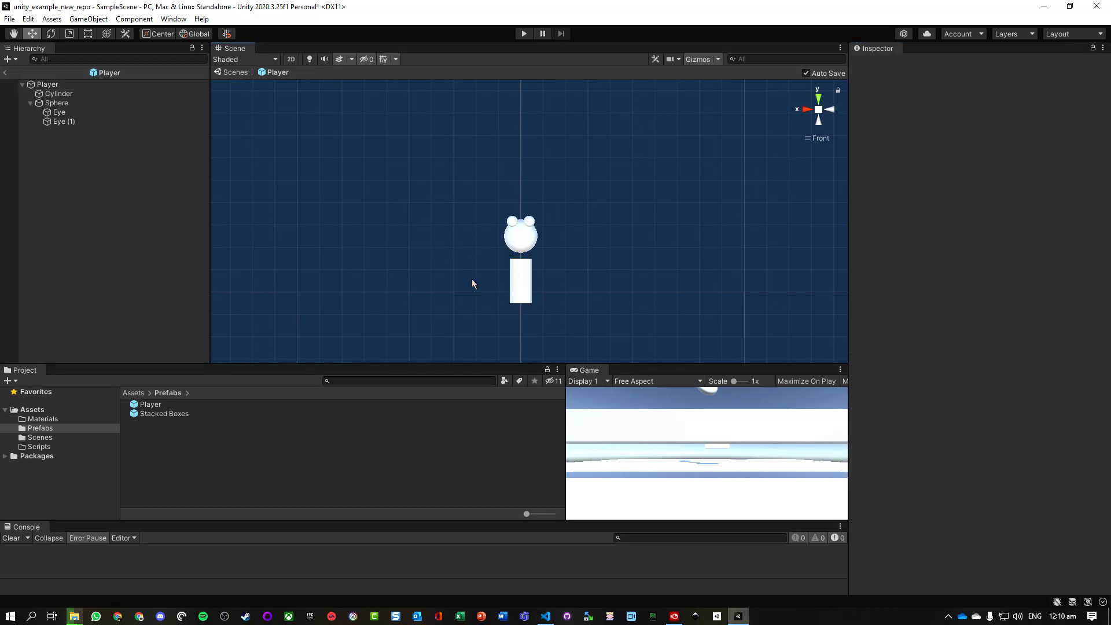
{"action": "left_click", "coordinate": [88, 19]}
{"action": "mouse_move", "coordinate": [174, 70]}
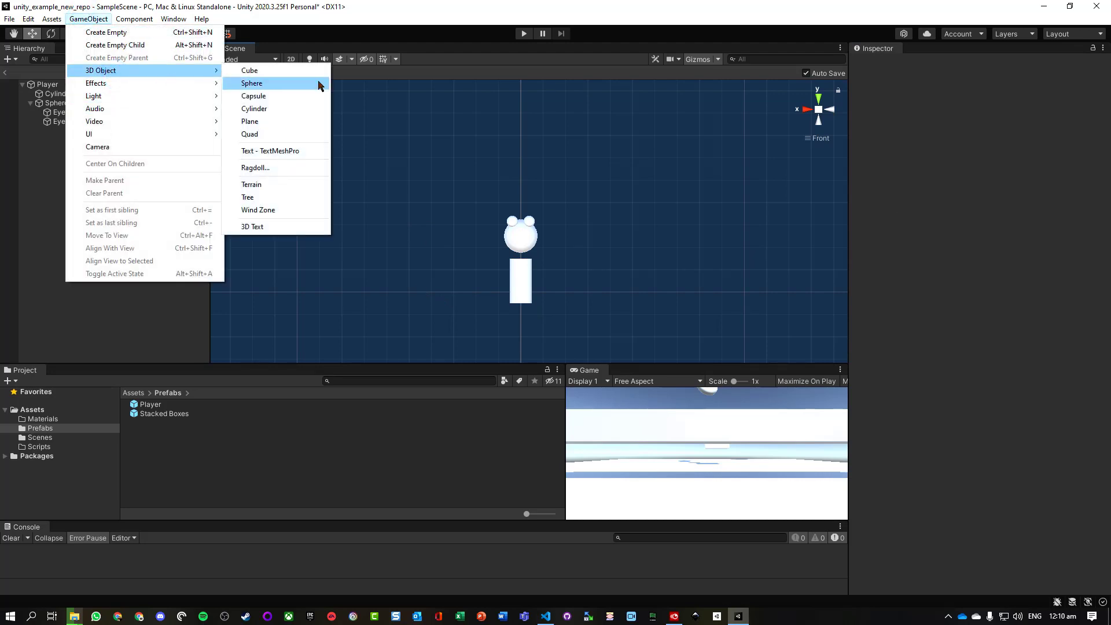
{"action": "left_click", "coordinate": [249, 70]}
{"action": "right_click_drag", "start_coordinate": [618, 231], "coordinate": [889, 400]}
Set the cube's X, Y and Z position to 0 within the Player prefab.
{"action": "left_click", "coordinate": [982, 109]}
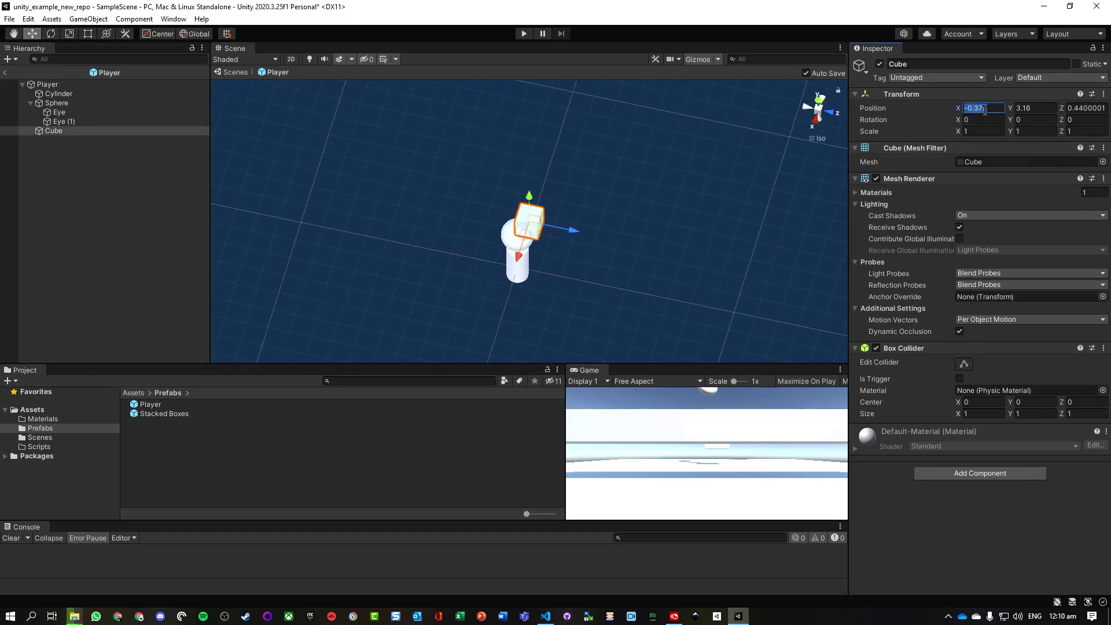
{"action": "type", "text": "0"}
{"action": "left_click", "coordinate": [1028, 108]}
{"action": "type", "text": "0"}
{"action": "left_click", "coordinate": [1086, 108]}
{"action": "type", "text": "0"}
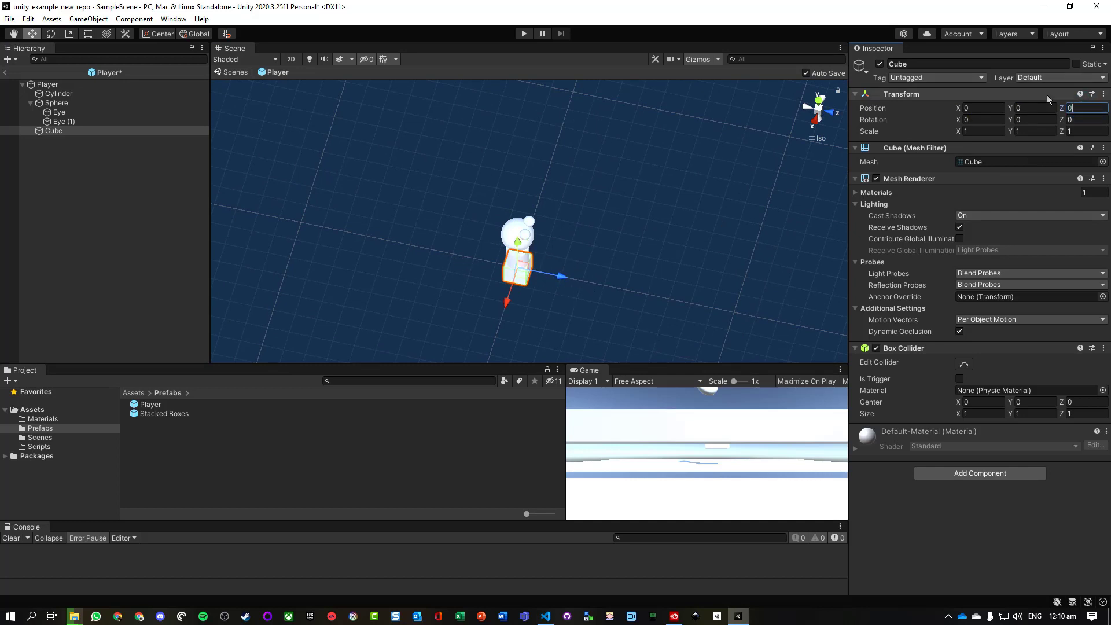
Raise the cube as the Player's torso, trying a Y position of 1 and settling on 1.5.
{"action": "left_click", "coordinate": [1032, 114]}
{"action": "type", "text": "1"}
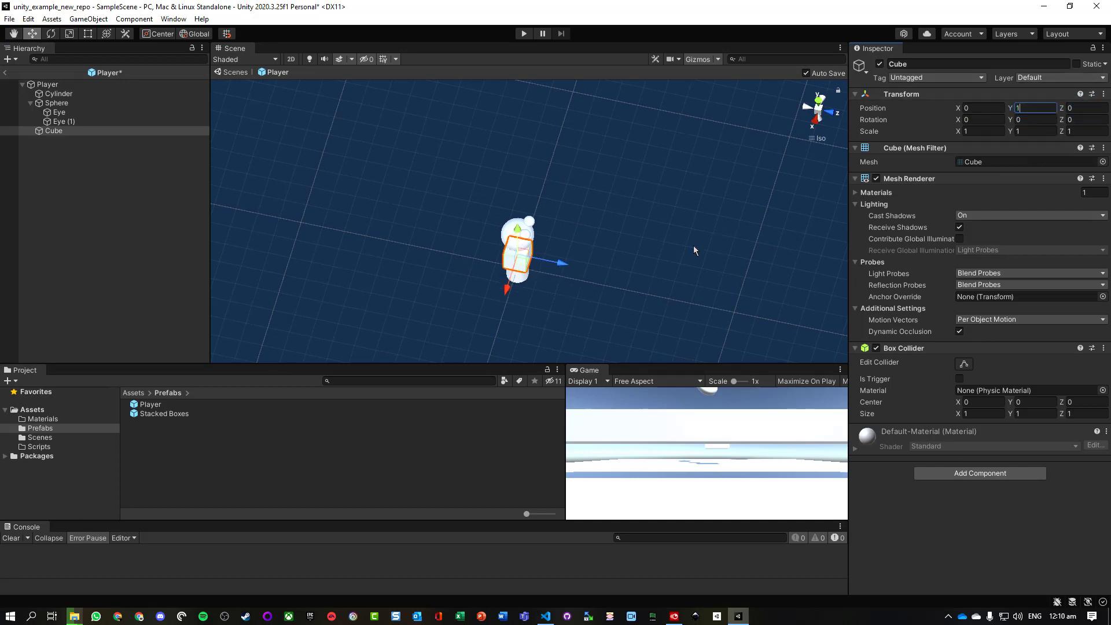
{"action": "left_click_drag", "start_coordinate": [703, 252], "coordinate": [463, 112], "text": "alt"}
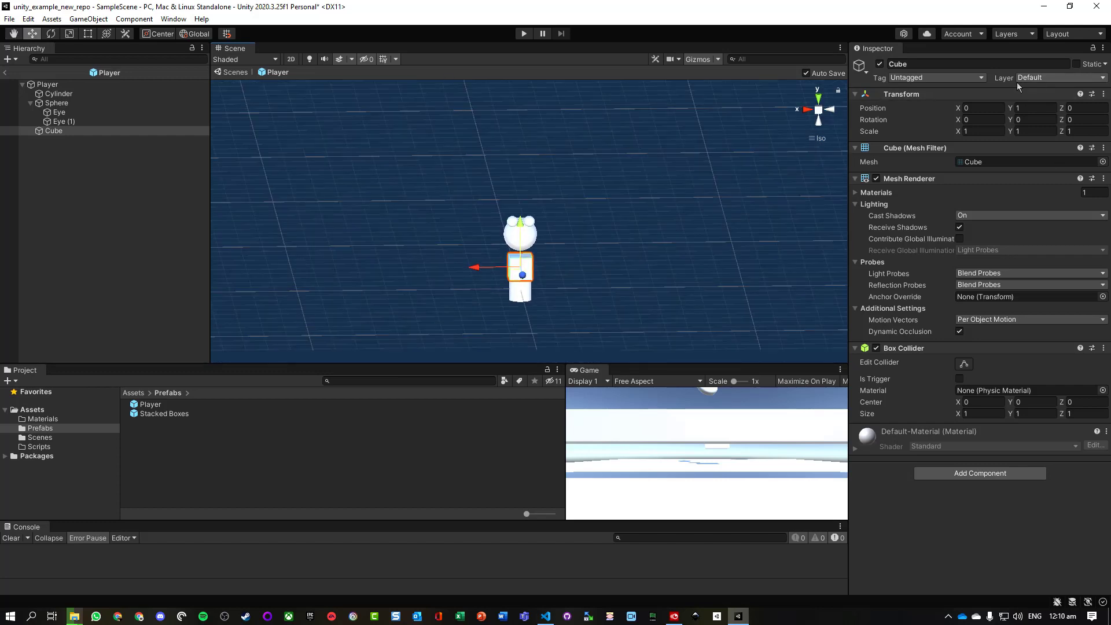
{"action": "left_click", "coordinate": [1030, 108]}
{"action": "type", "text": "1.5"}
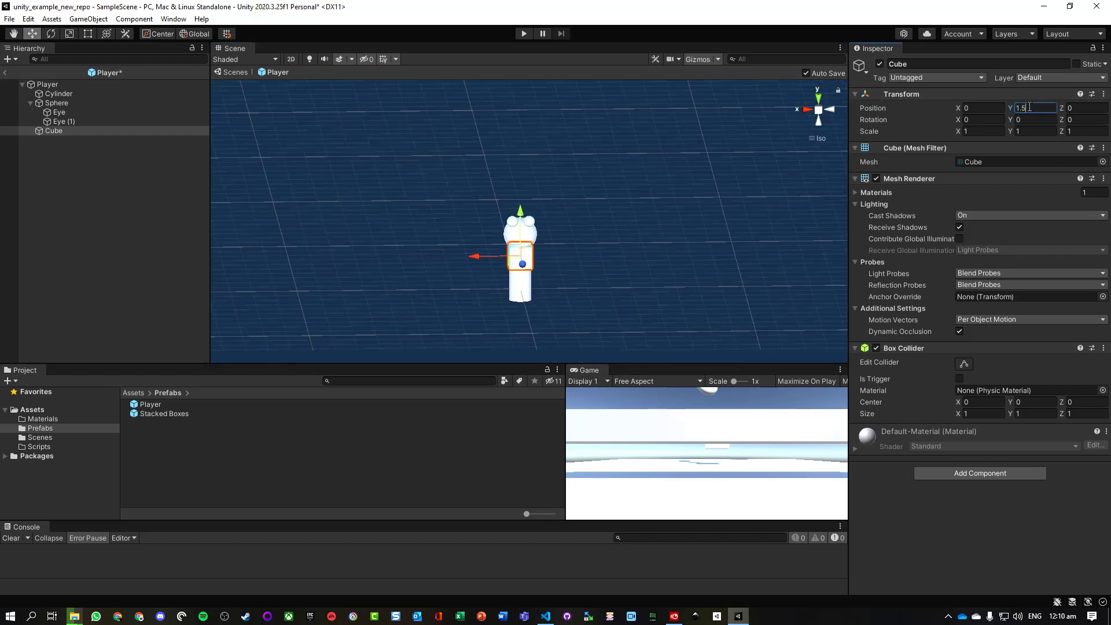
{"action": "left_click", "coordinate": [623, 251]}
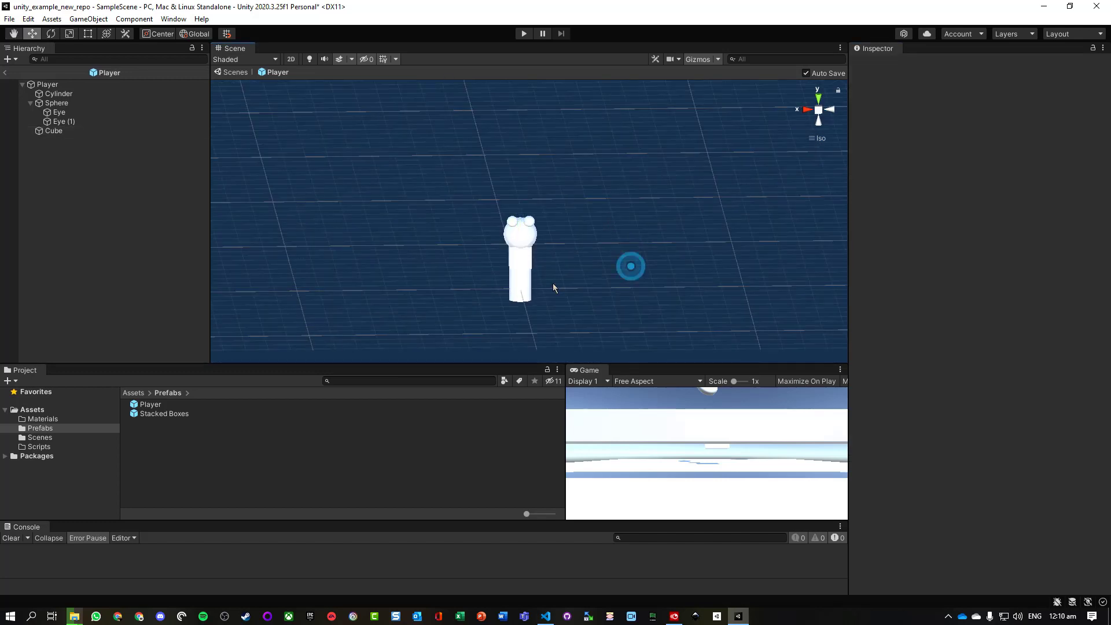
{"action": "left_click_drag", "start_coordinate": [597, 293], "coordinate": [476, 329], "text": "alt"}
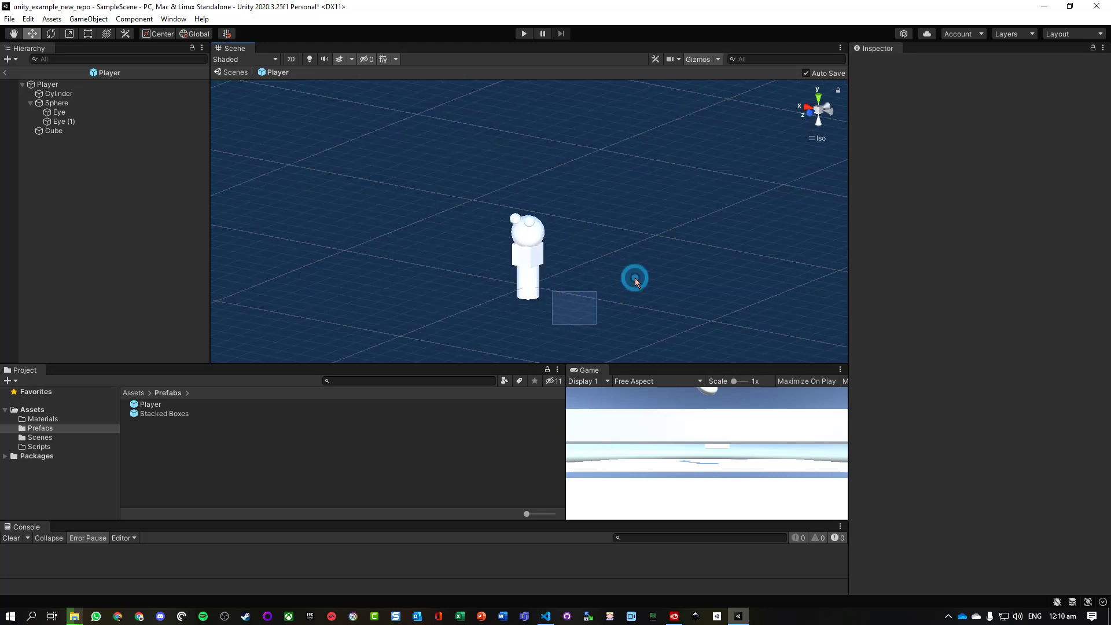
Leave prefab editing and place an instance of the Player prefab on the plane in SampleScene.
{"action": "left_click", "coordinate": [35, 85]}
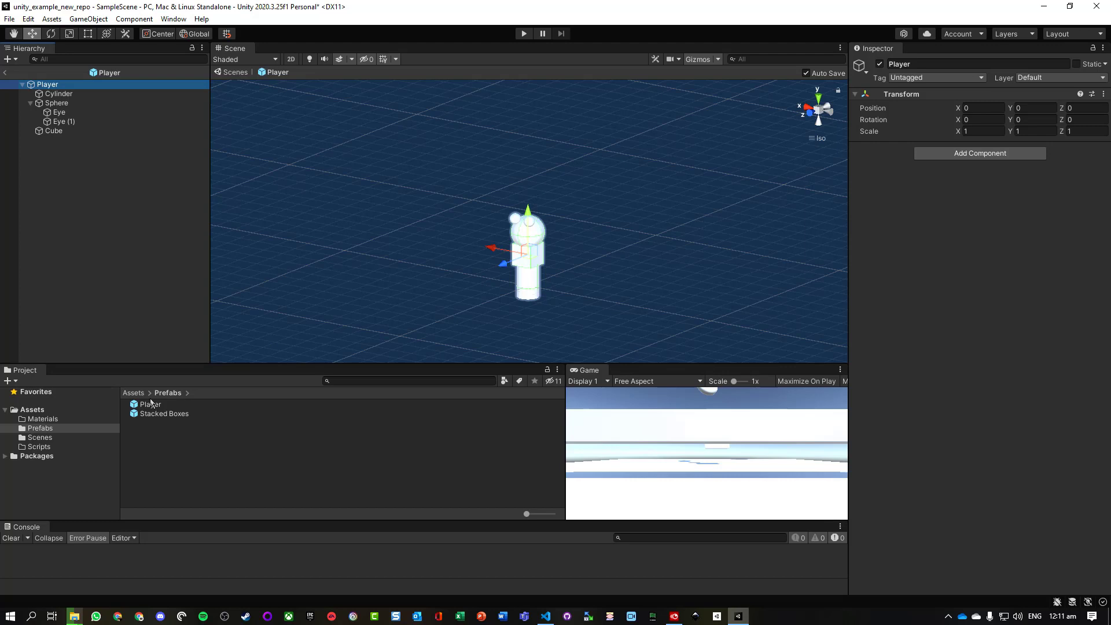
{"action": "left_click", "coordinate": [7, 73]}
{"action": "left_click", "coordinate": [197, 468]}
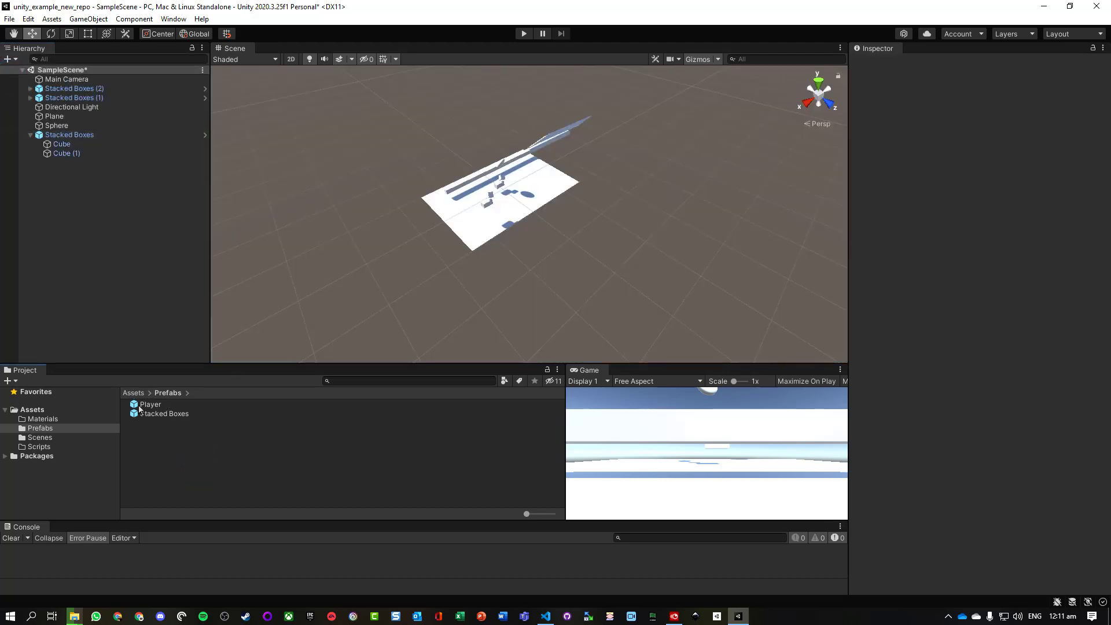
{"action": "left_click_drag", "start_coordinate": [140, 409], "coordinate": [520, 190]}
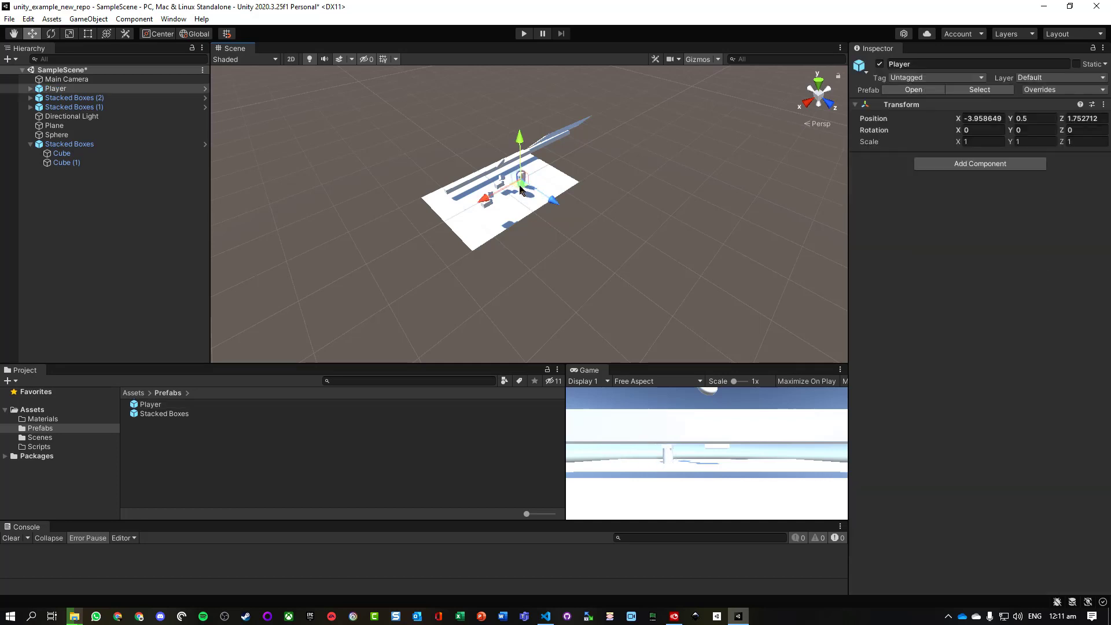
Reopen the Player prefab for editing and add a camera to it.
{"action": "double_click", "coordinate": [151, 405]}
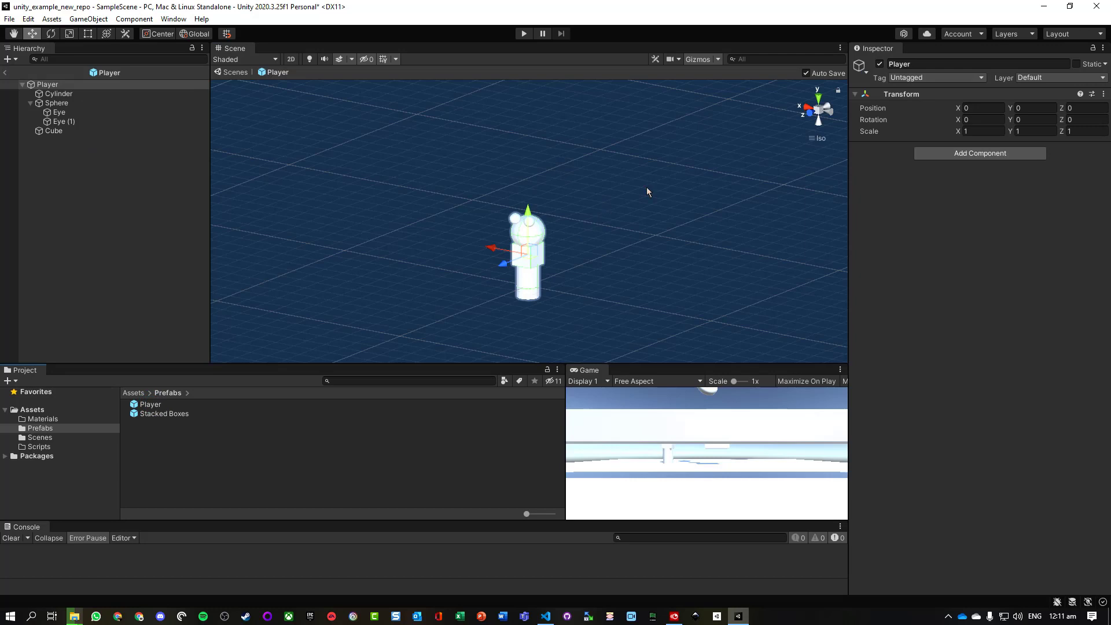
{"action": "left_click", "coordinate": [88, 19]}
{"action": "left_click", "coordinate": [155, 144]}
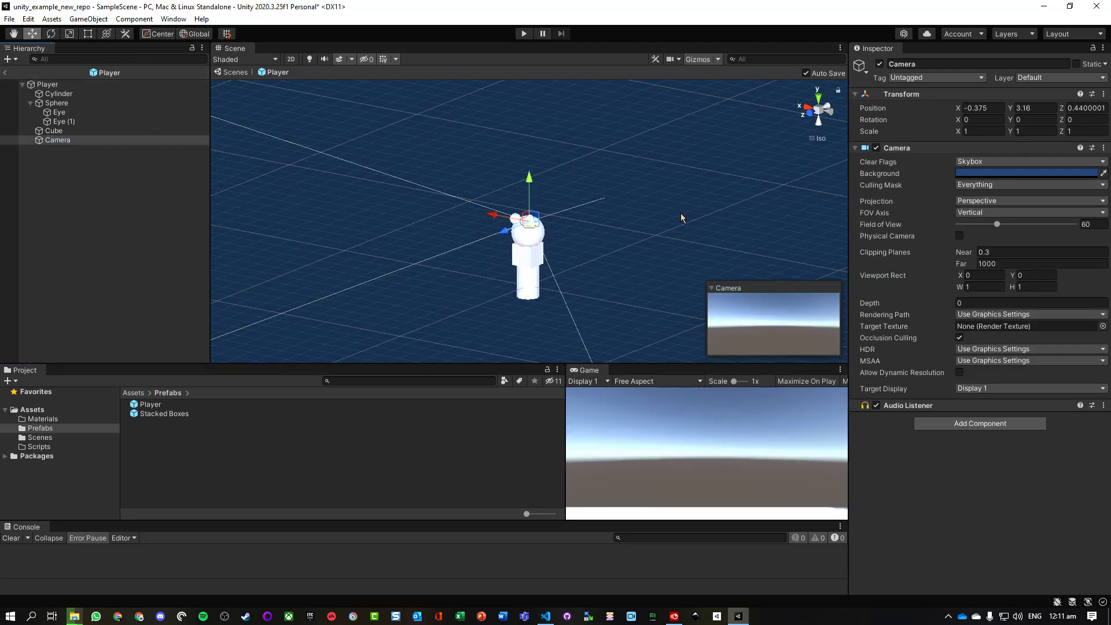
Move the camera up and behind the Player to about Y 19.2 and Z -17, and set its X rotation to 30.
{"action": "left_click_drag", "start_coordinate": [686, 212], "coordinate": [407, 240], "text": "alt"}
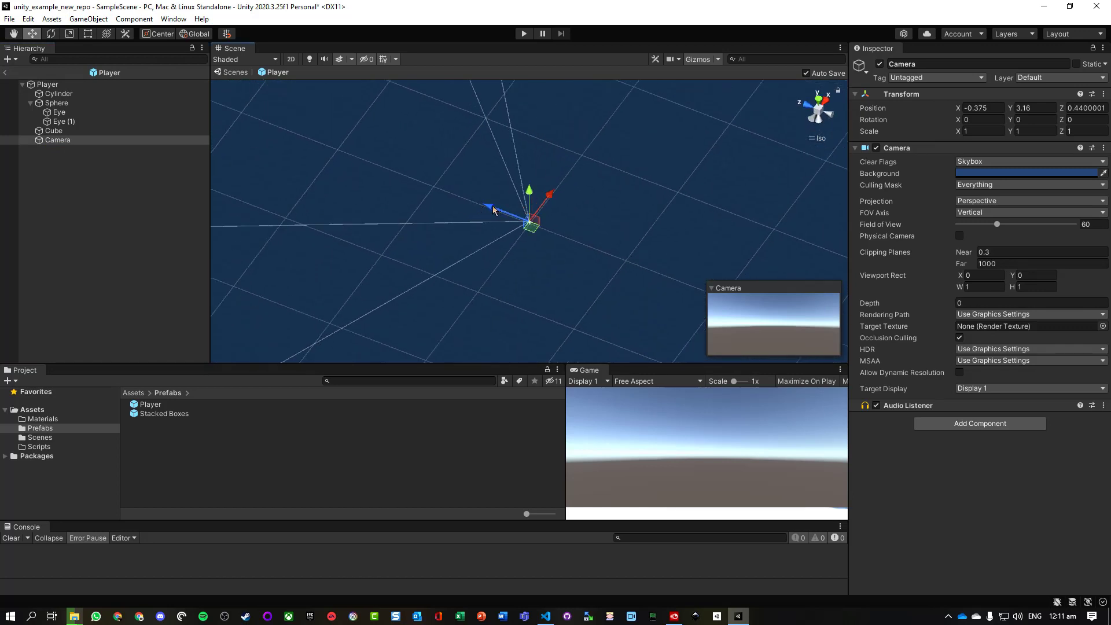
{"action": "left_click_drag", "start_coordinate": [493, 210], "coordinate": [546, 199]}
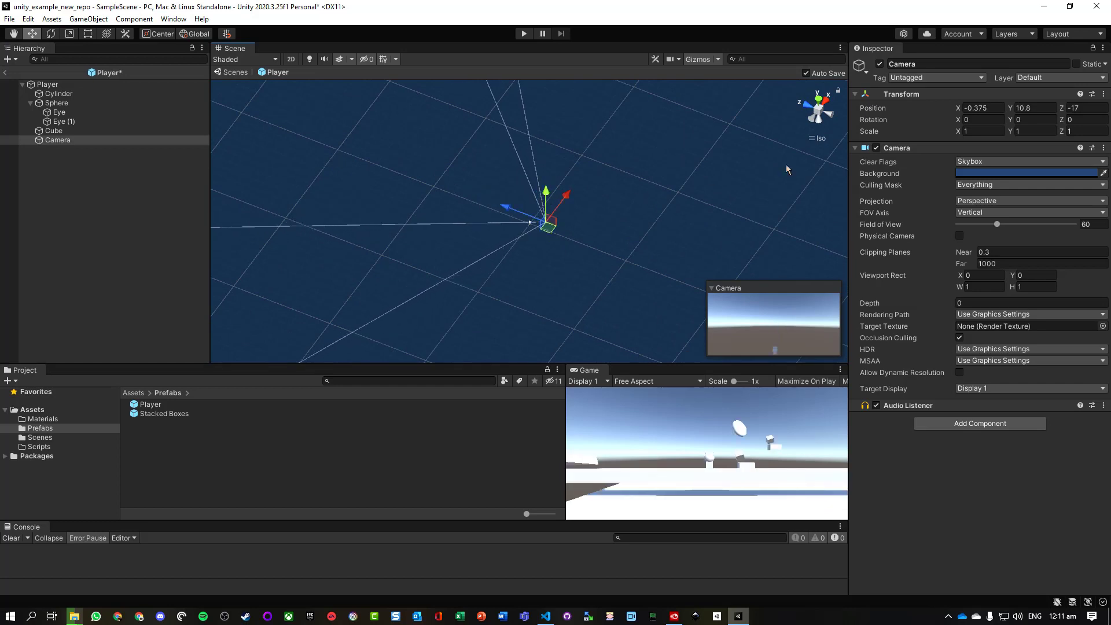
{"action": "left_click", "coordinate": [979, 119]}
{"action": "type", "text": "30"}
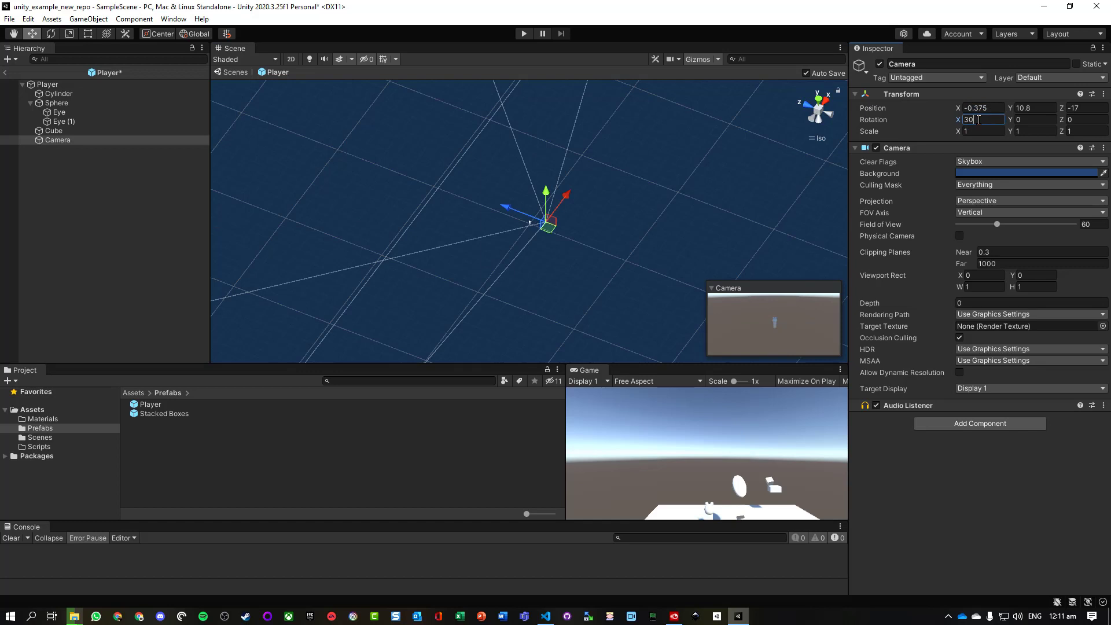
{"action": "left_click_drag", "start_coordinate": [545, 189], "coordinate": [545, 183]}
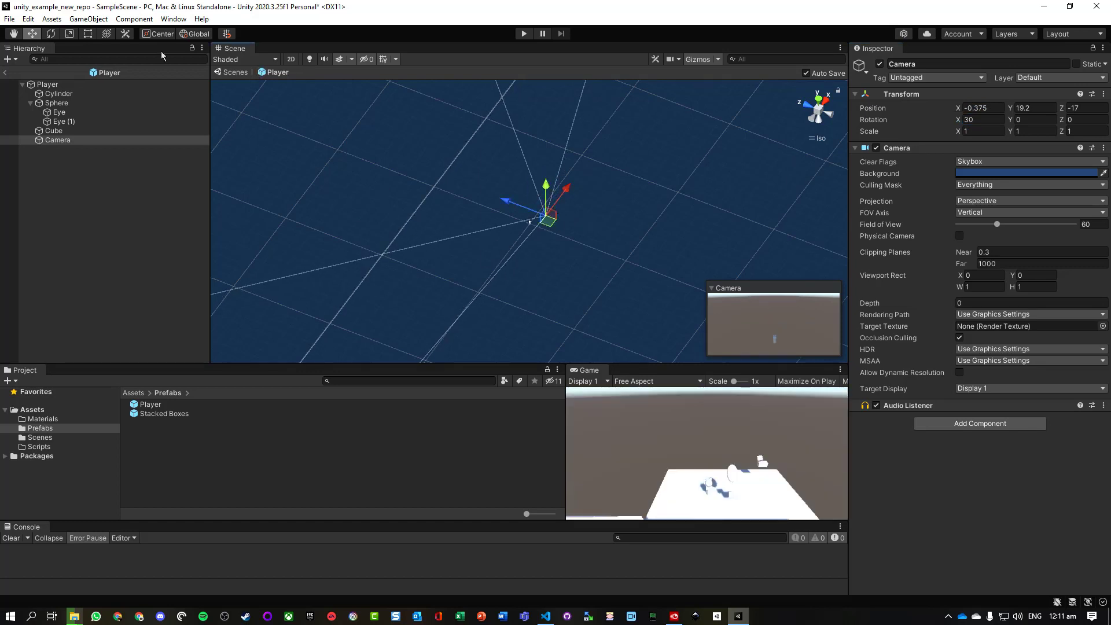
Run the game to check the view through the Player's camera, and stop it.
{"action": "left_click", "coordinate": [188, 35]}
{"action": "left_click", "coordinate": [188, 34]}
{"action": "left_click", "coordinate": [530, 34]}
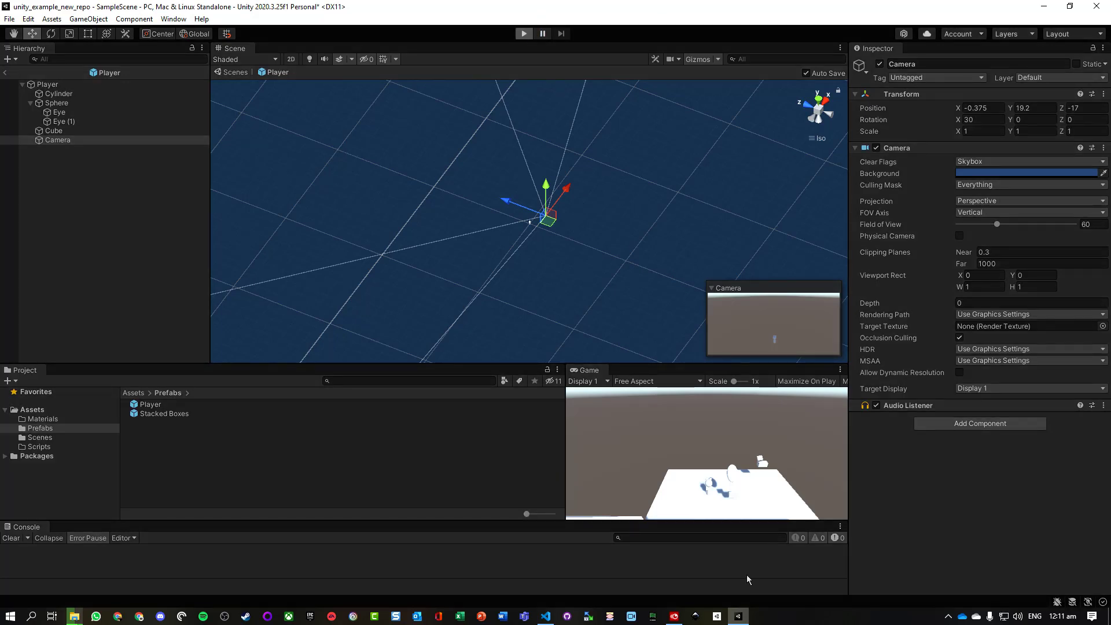
{"action": "left_click", "coordinate": [521, 33]}
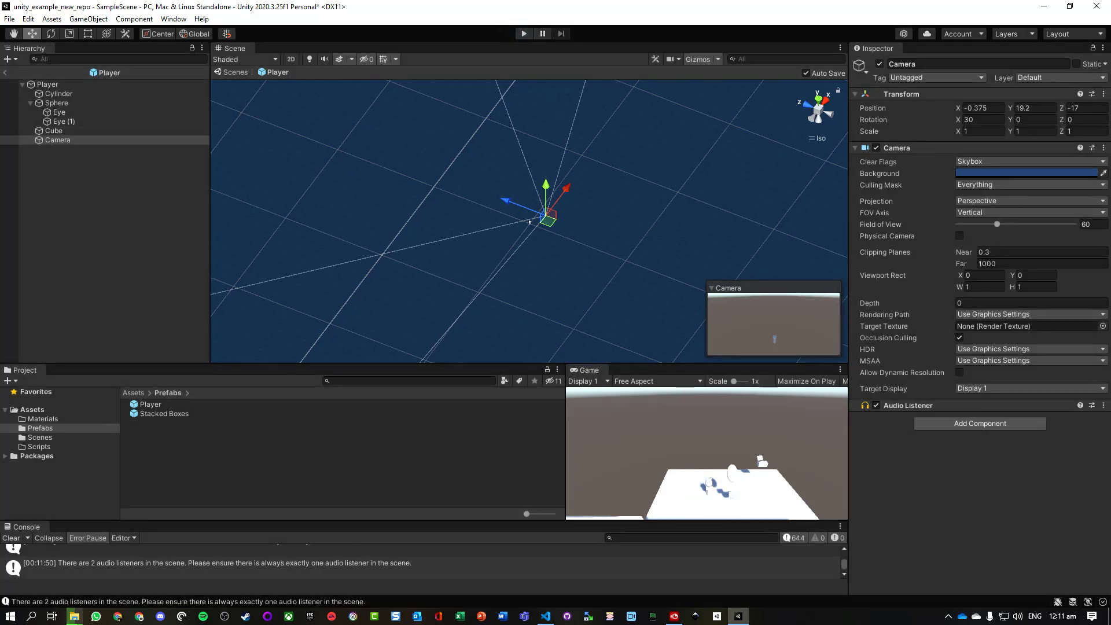
Return to SampleScene and frame the Main Camera to inspect its settings and placement.
{"action": "left_click", "coordinate": [6, 72]}
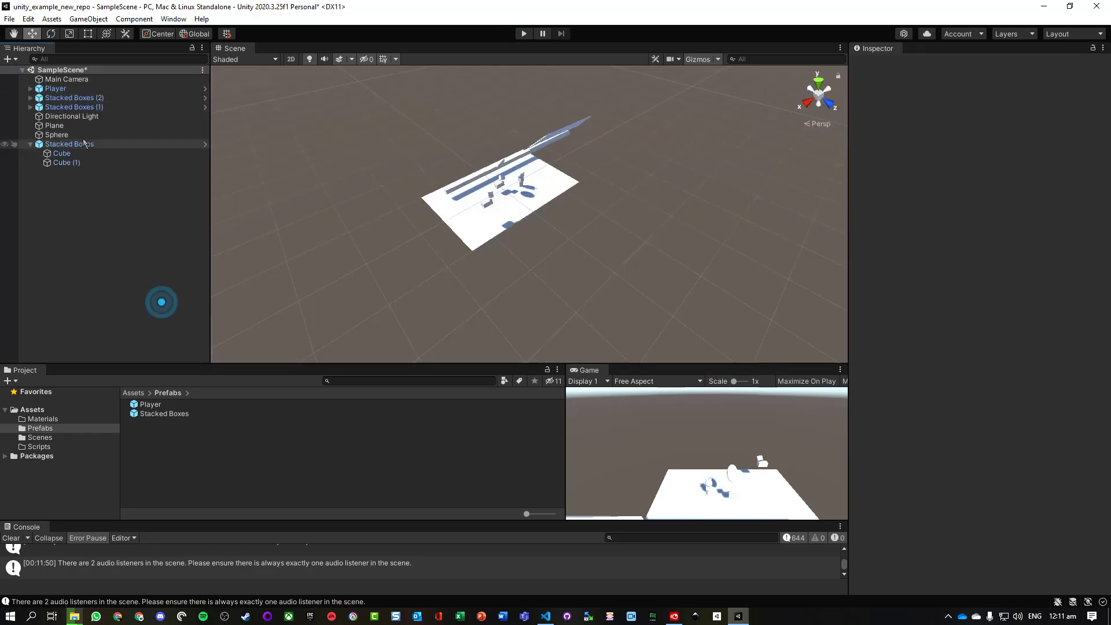
{"action": "left_click", "coordinate": [66, 80]}
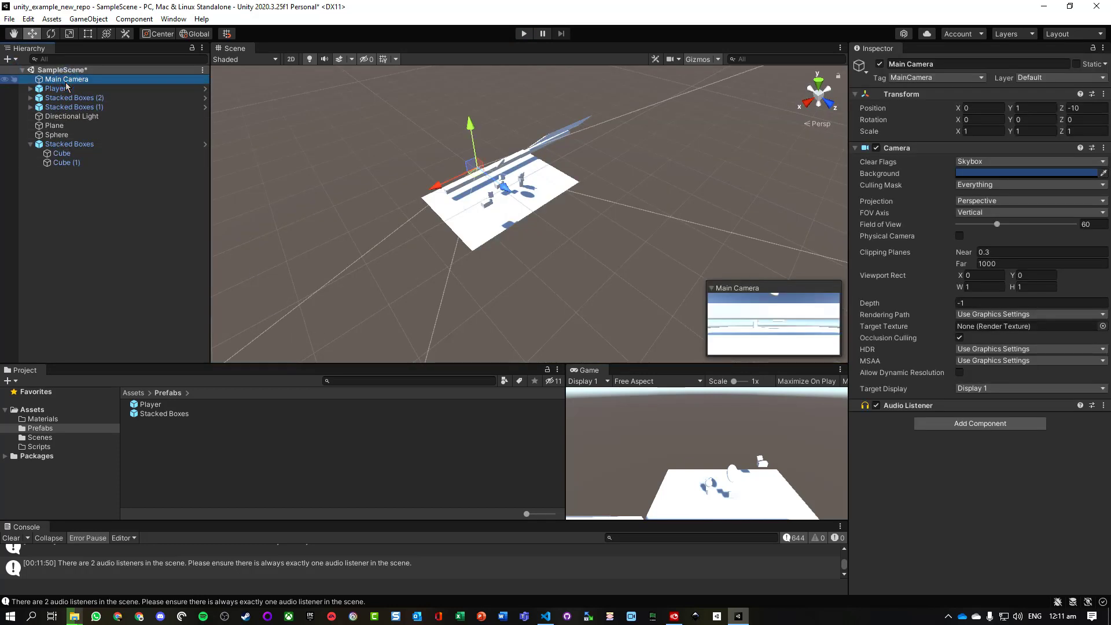
{"action": "double_click", "coordinate": [66, 81]}
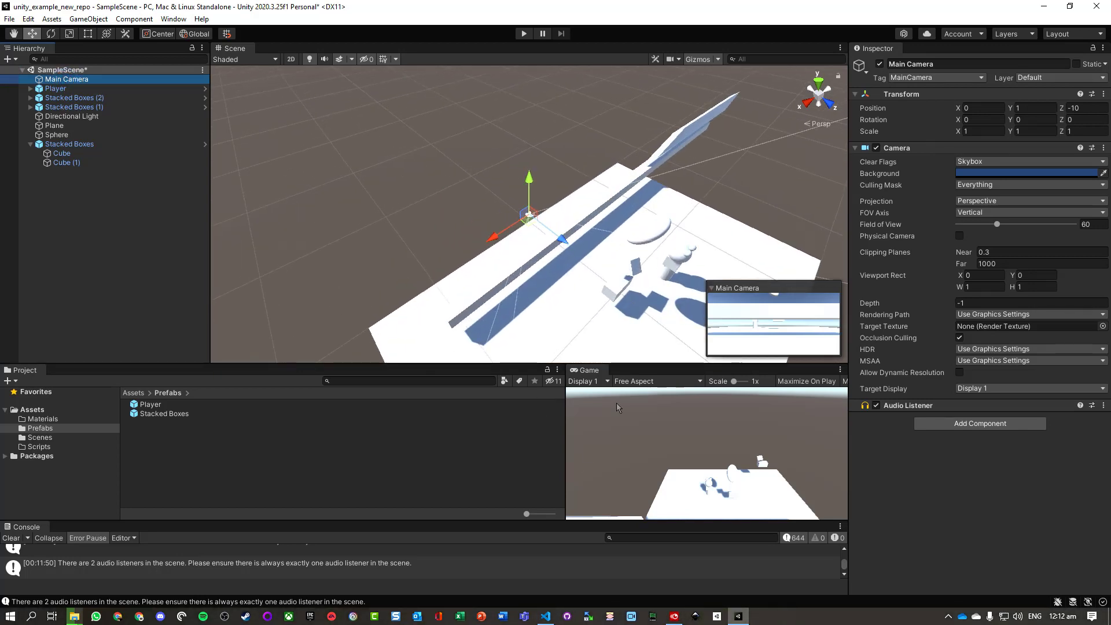
Play the scene with the Main Camera selected to compare both camera views, and stop playback.
{"action": "left_click", "coordinate": [524, 34]}
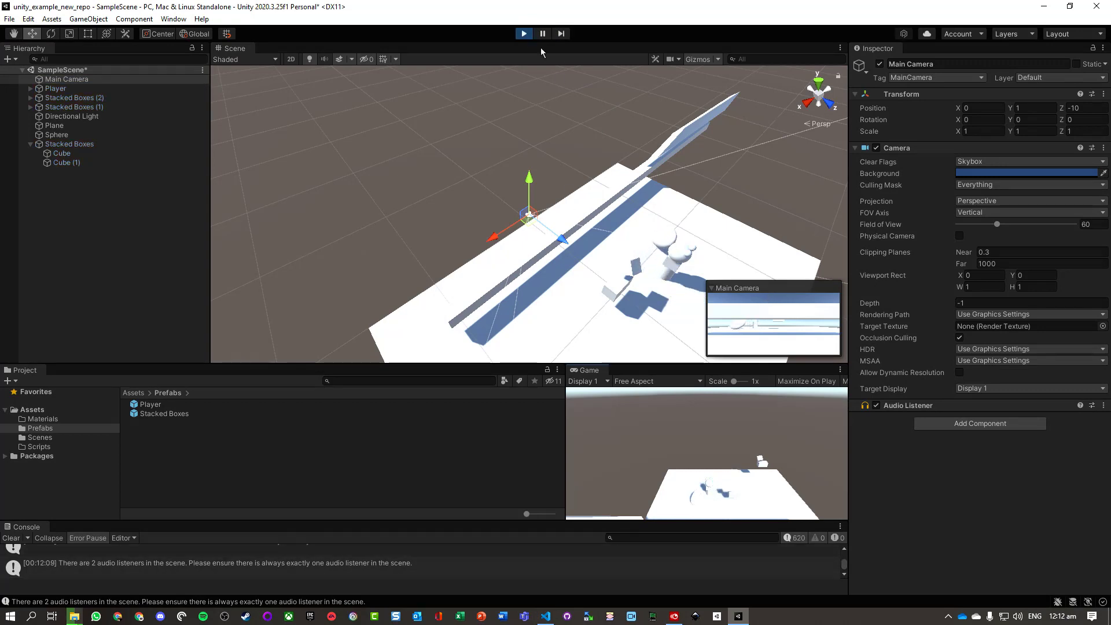
{"action": "left_click", "coordinate": [524, 34]}
{"action": "key", "text": "ctrl"}
{"action": "key", "text": "ctrl"}
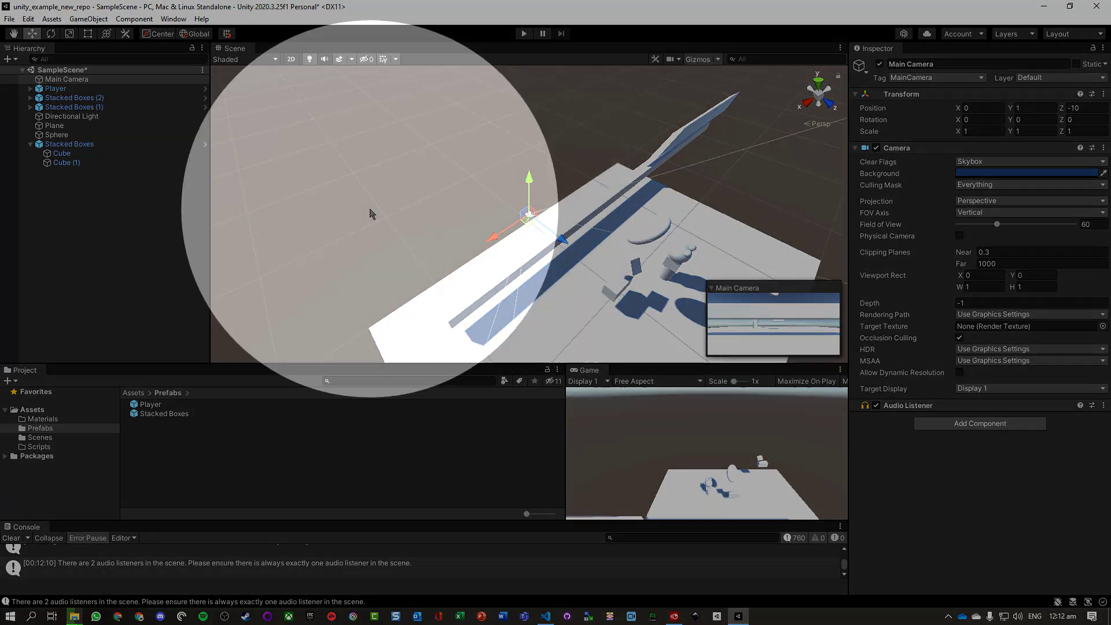